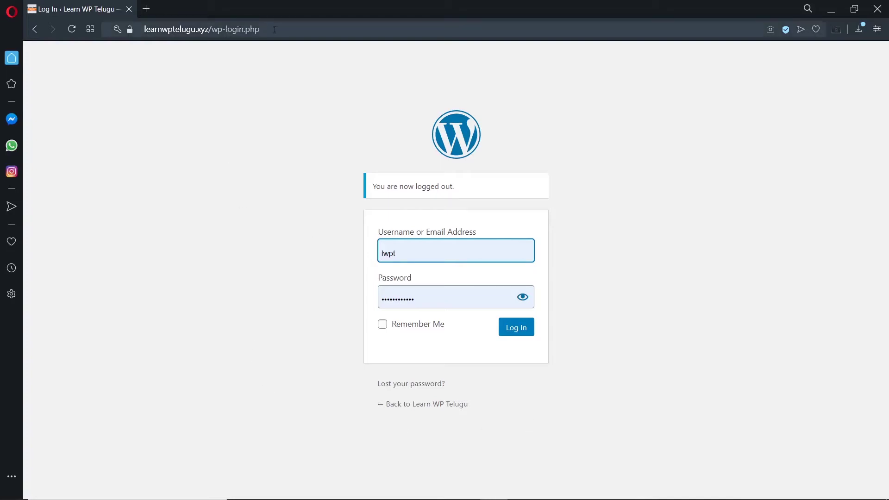
Log in to the site's WordPress admin with the prefilled credentials and look over the live front page
click(513, 328)
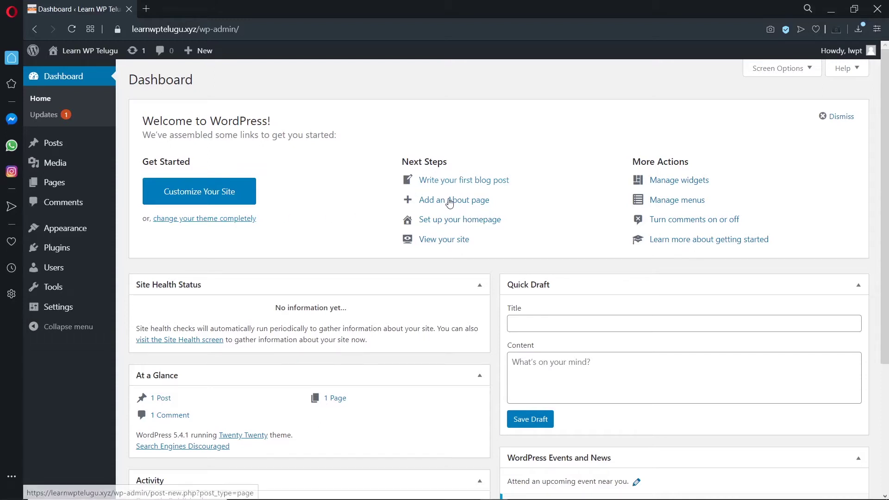
click(453, 239)
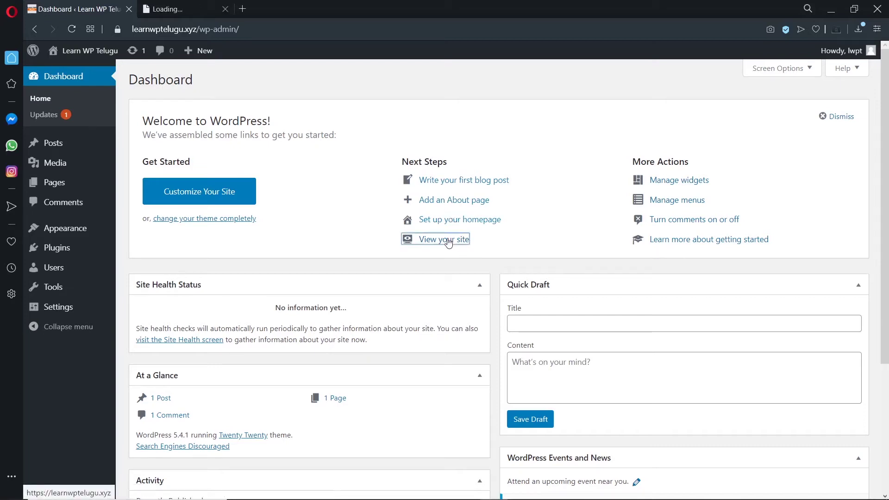
click(191, 5)
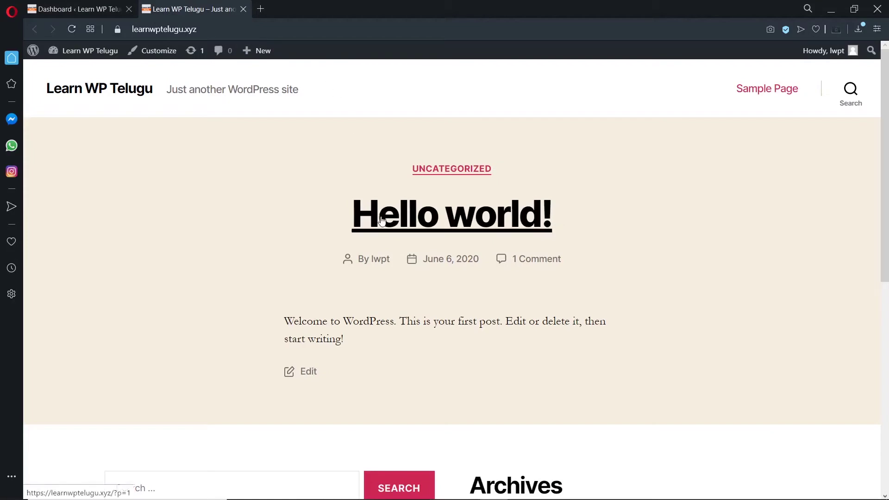
scroll(444, 218, down, 10)
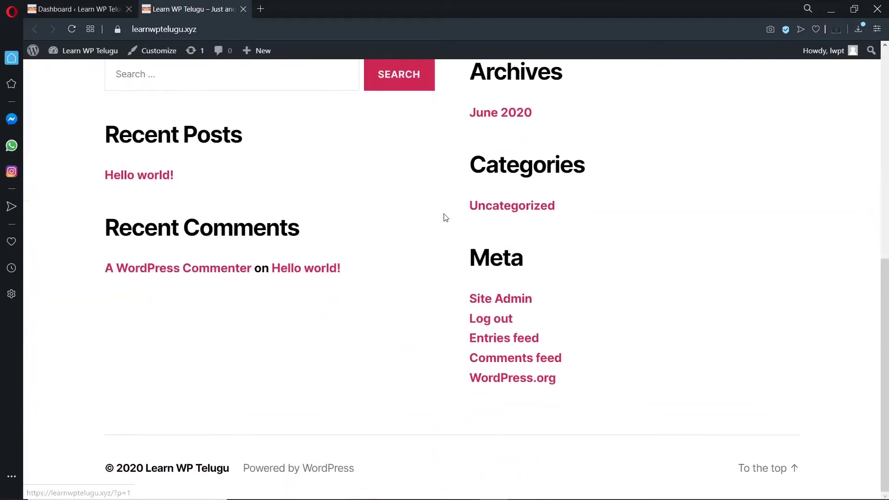
scroll(446, 217, up, 10)
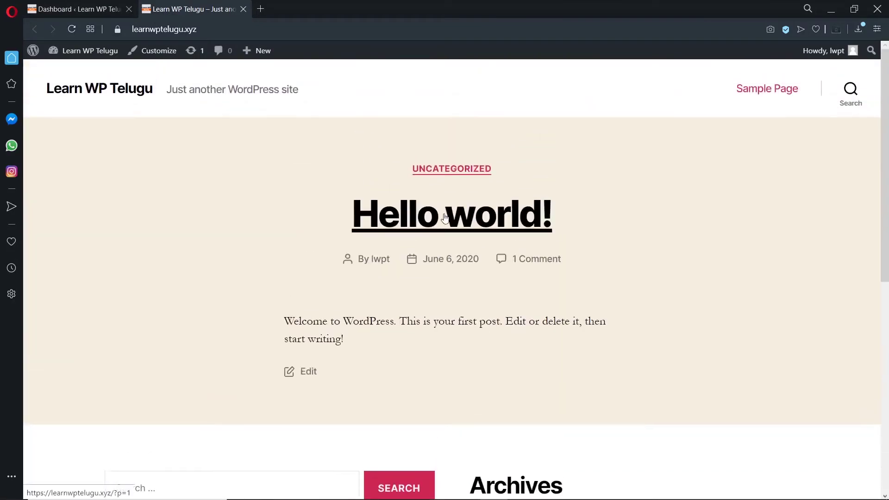
middle_click(216, 4)
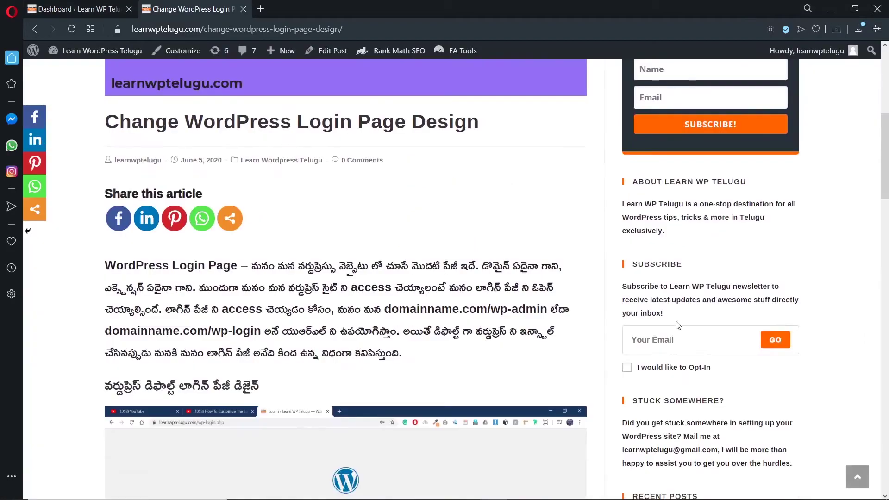
Examine the layout of the "Change WordPress Login Page Design" post on learnwptelugu.com, from header to footer
scroll(677, 326, up, 5)
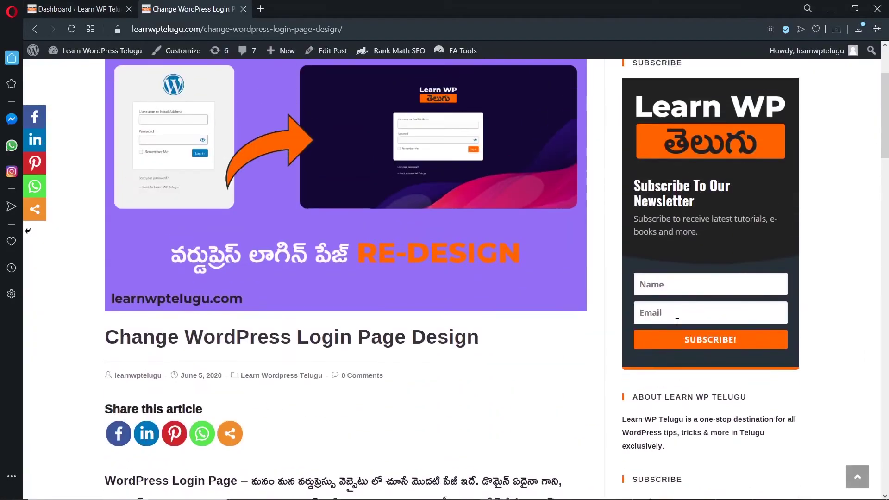
scroll(678, 322, up, 3)
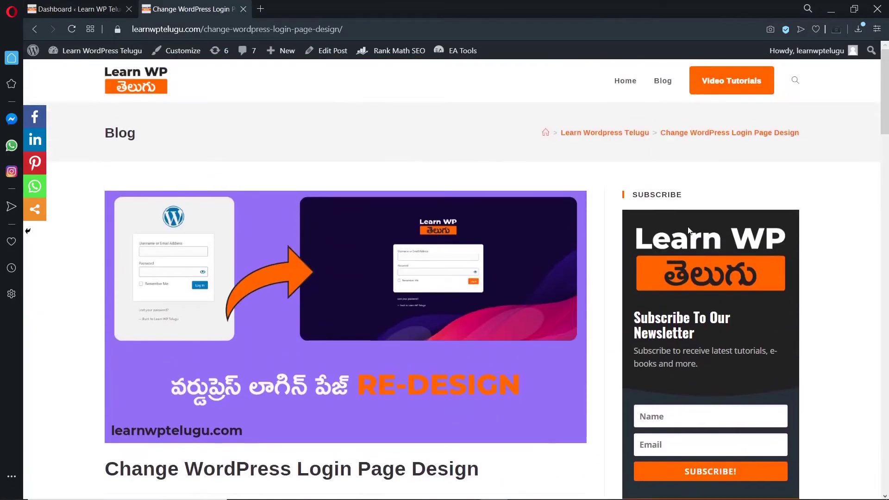
scroll(691, 230, down, 11)
scroll(689, 232, down, 8)
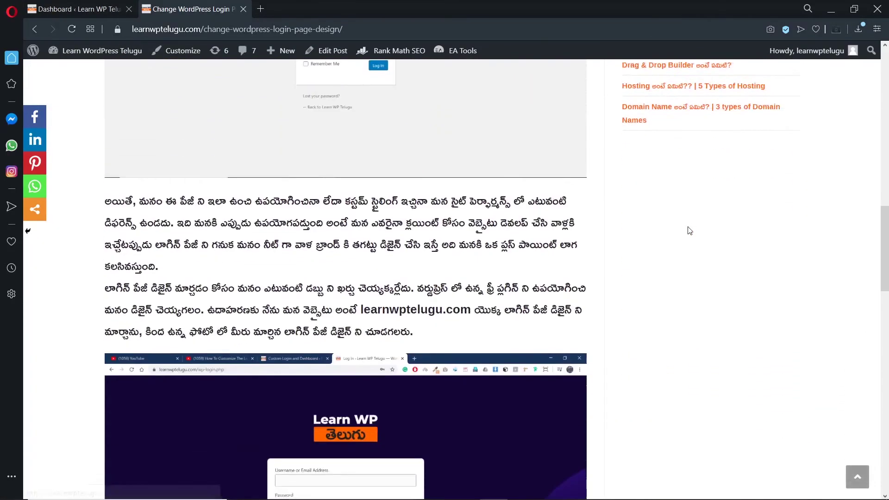
scroll(690, 231, up, 18)
click(78, 6)
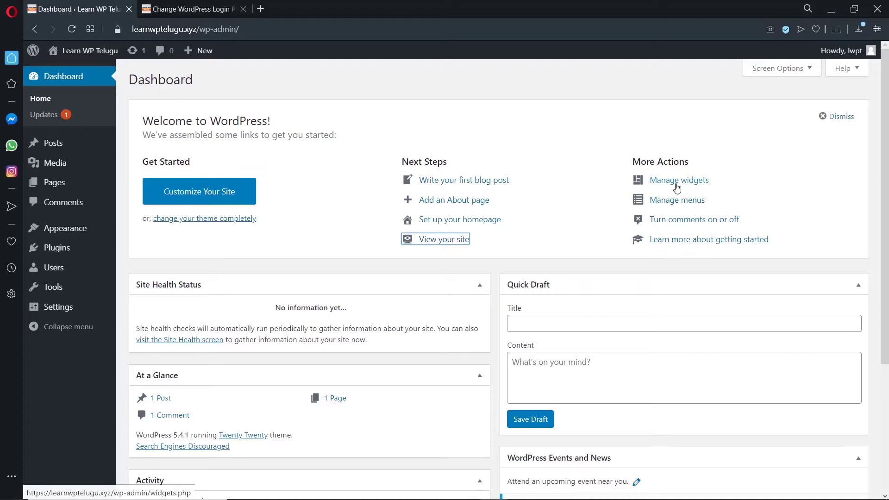
click(234, 7)
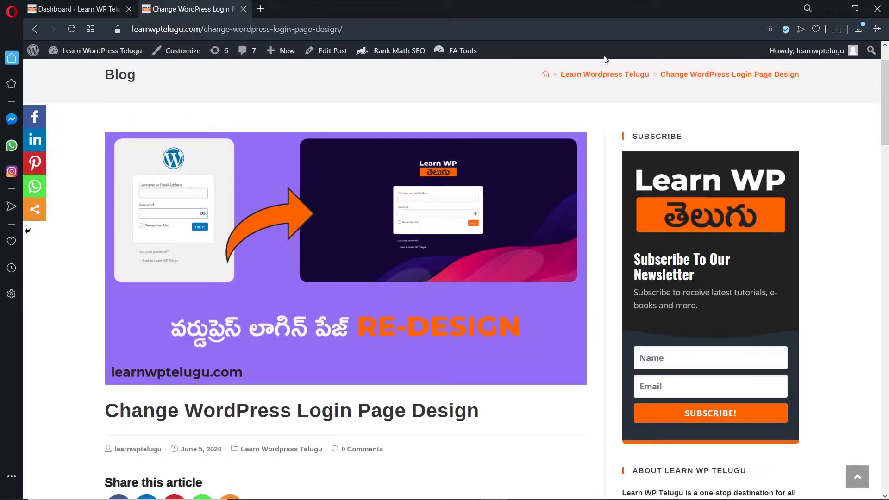
scroll(606, 79, up, 1)
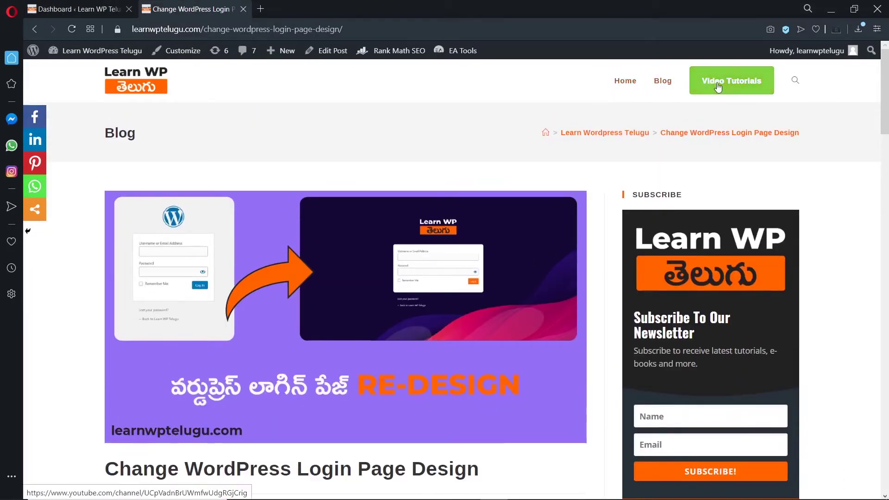
scroll(704, 185, down, 15)
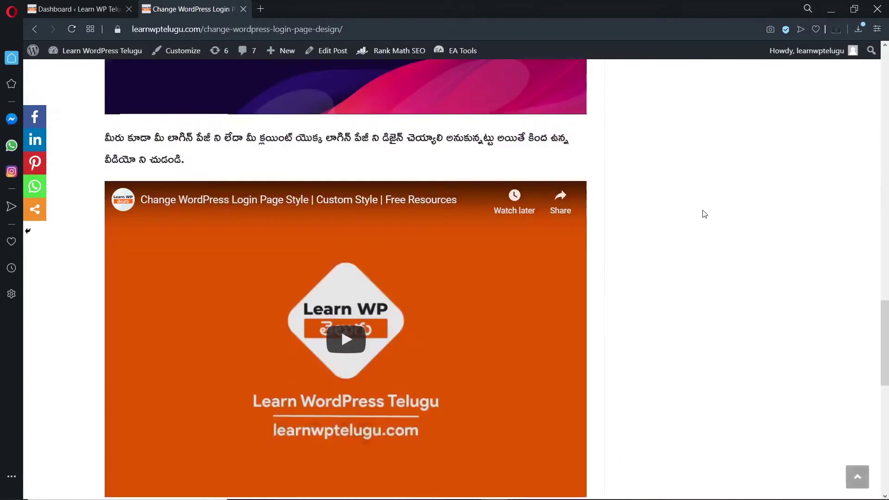
scroll(704, 214, down, 10)
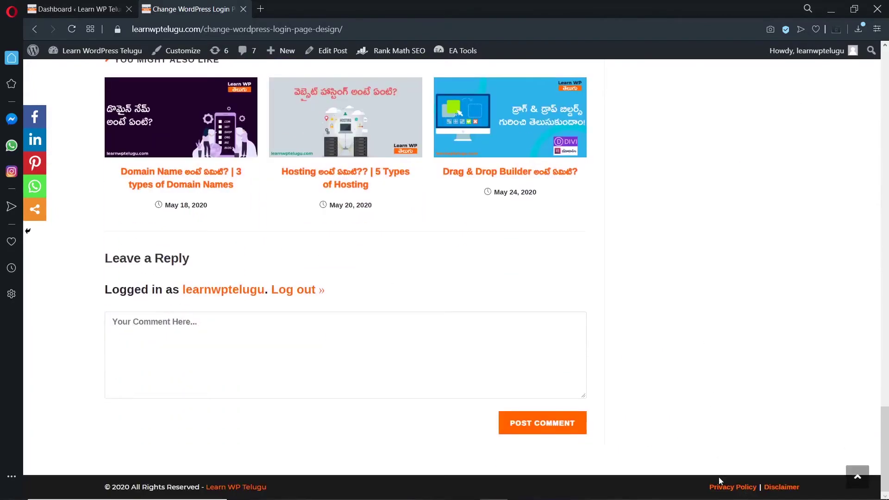
Return to the WordPress dashboard and look over its welcome links and summary boxes
click(61, 5)
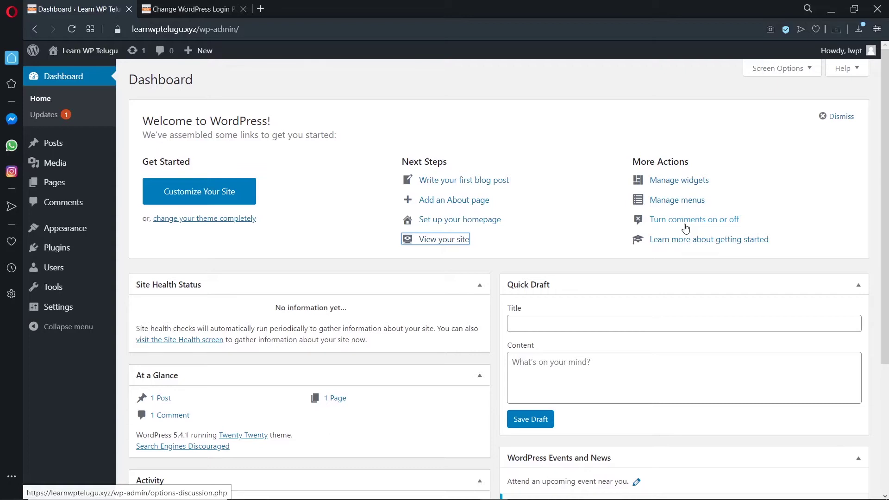
scroll(363, 263, down, 2)
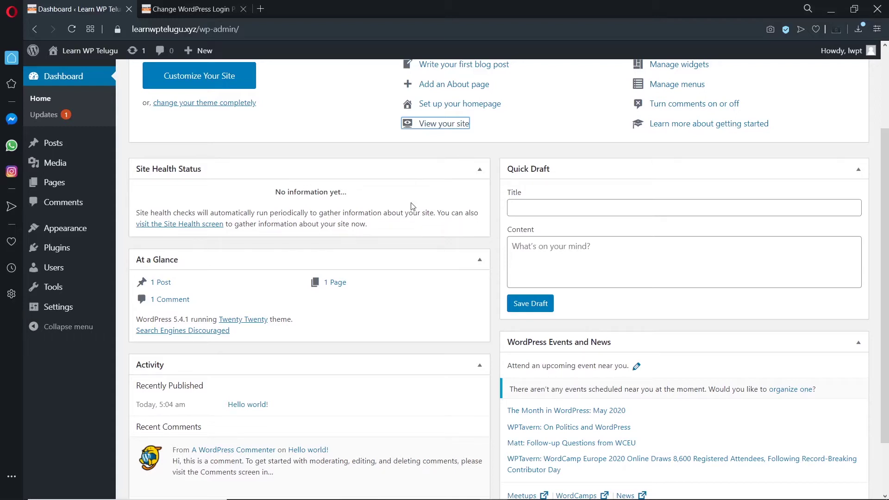
mouse_move(649, 498)
click(717, 489)
click(716, 489)
scroll(683, 174, down, 2)
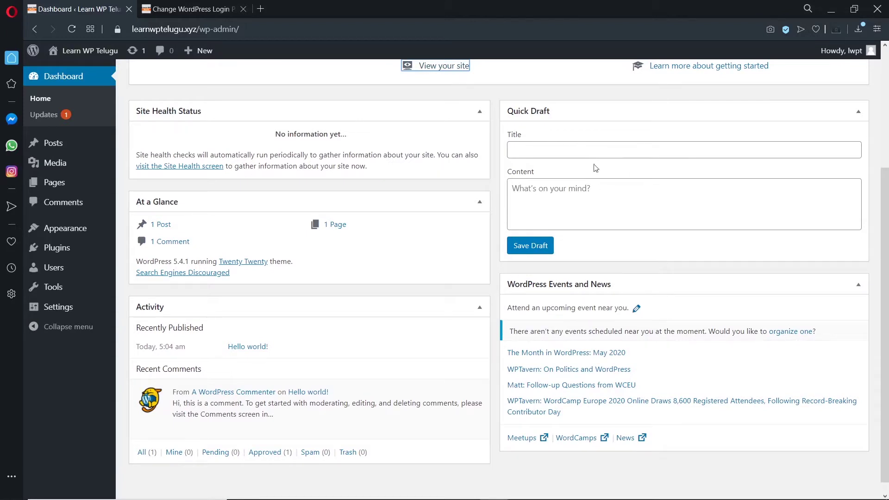
Save a quick draft titled "Example Draft" with the content "this is a sample content"
click(573, 144)
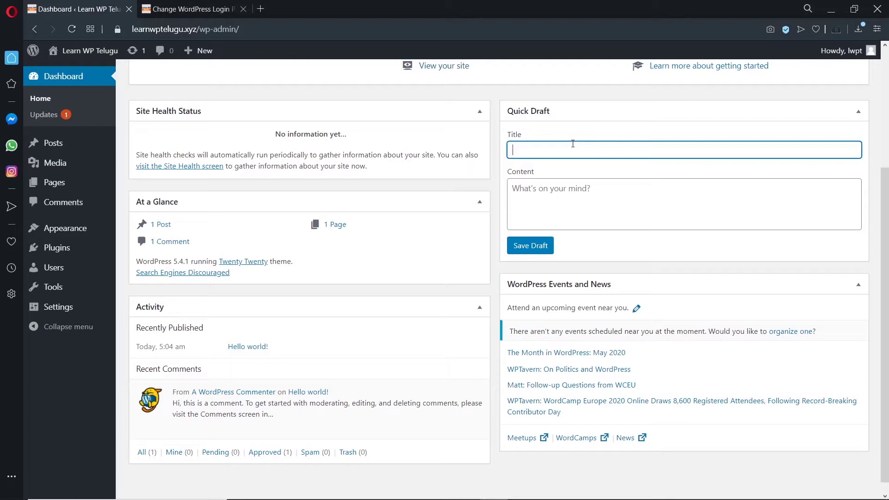
text(Exa[;e)
key(BackSpace)
key(BackSpace)
text(mple Dra)
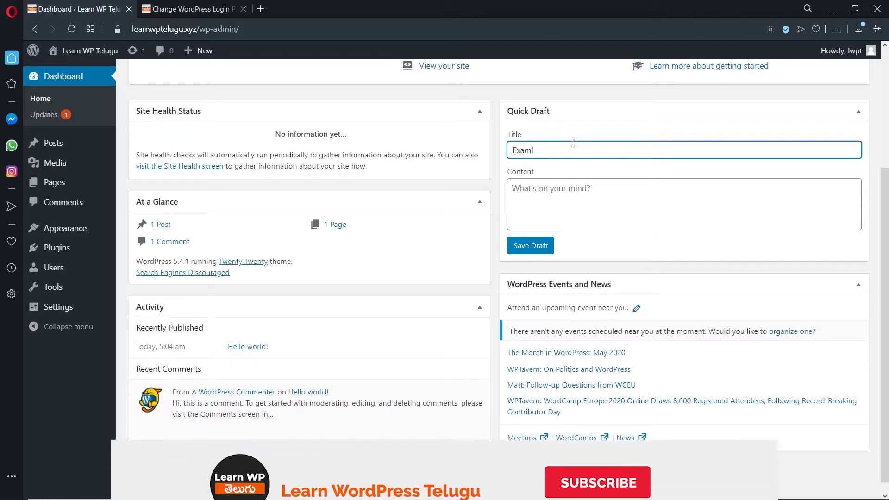
text(ft)
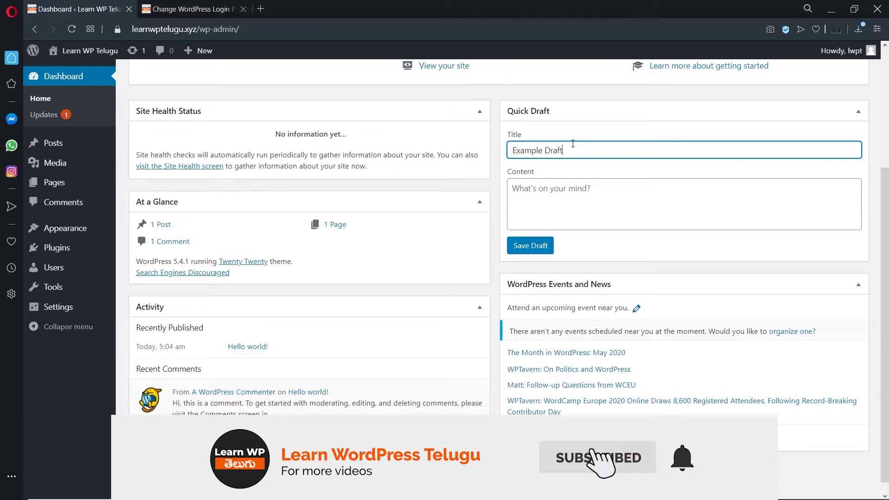
click(582, 206)
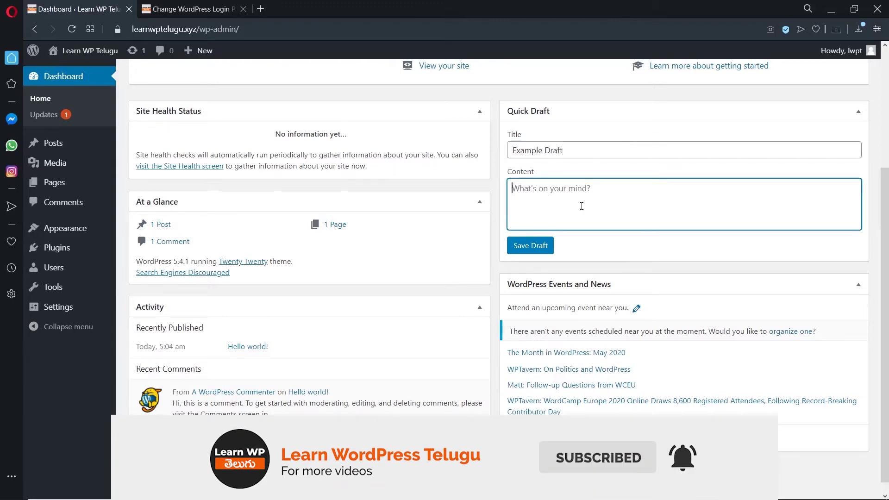
text(this is a sample conten)
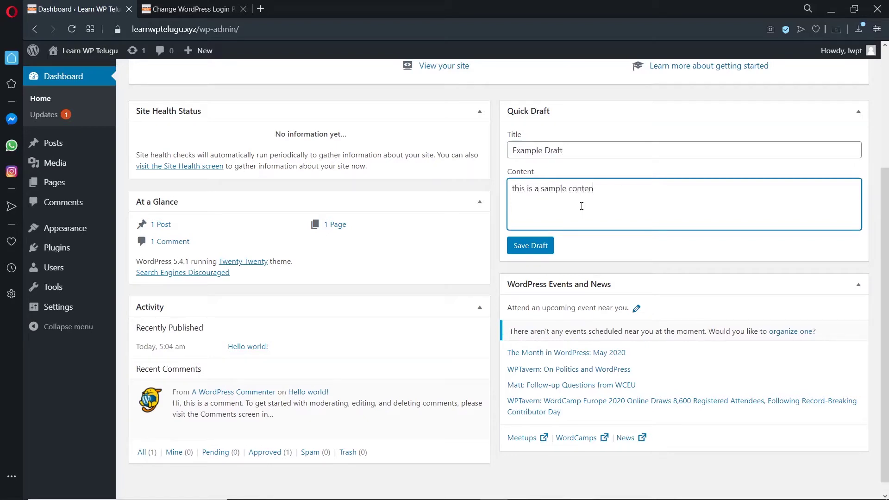
click(535, 244)
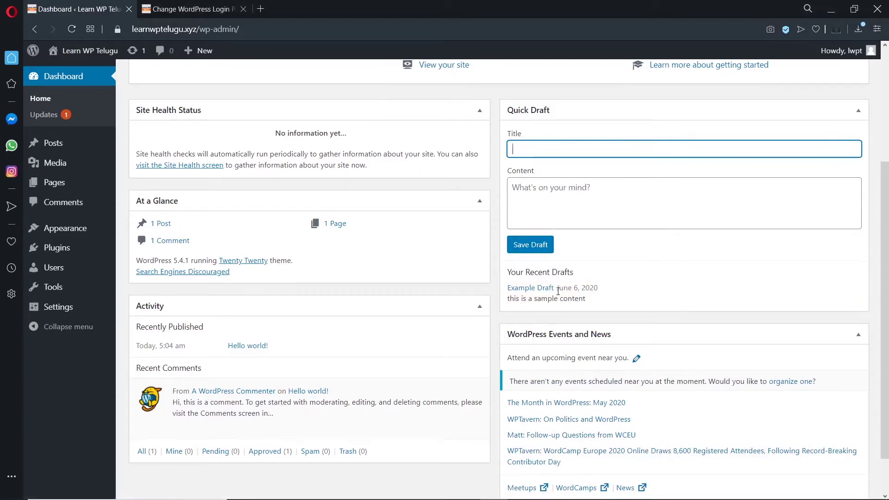
Review the WordPress Events and News box and the WordPress version number in the dashboard footer
scroll(569, 287, down, 2)
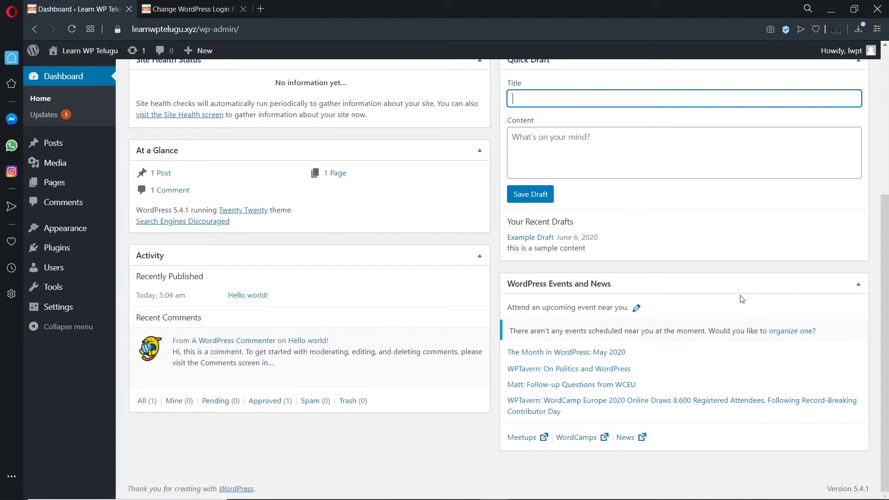
drag(828, 489, 876, 494)
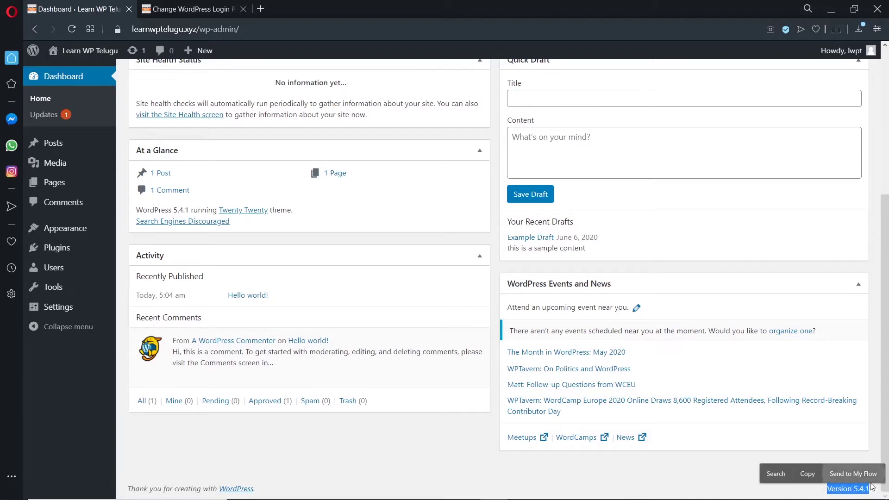
click(870, 402)
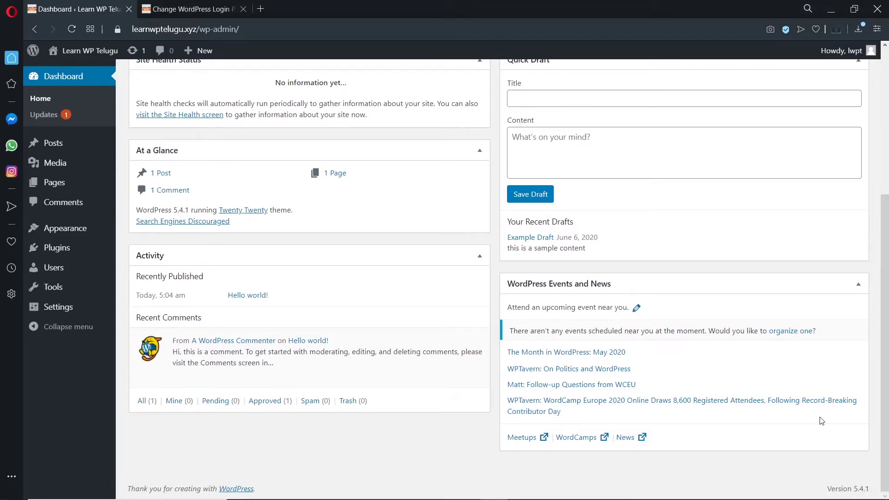
scroll(822, 421, up, 7)
scroll(834, 444, down, 7)
scroll(771, 263, up, 5)
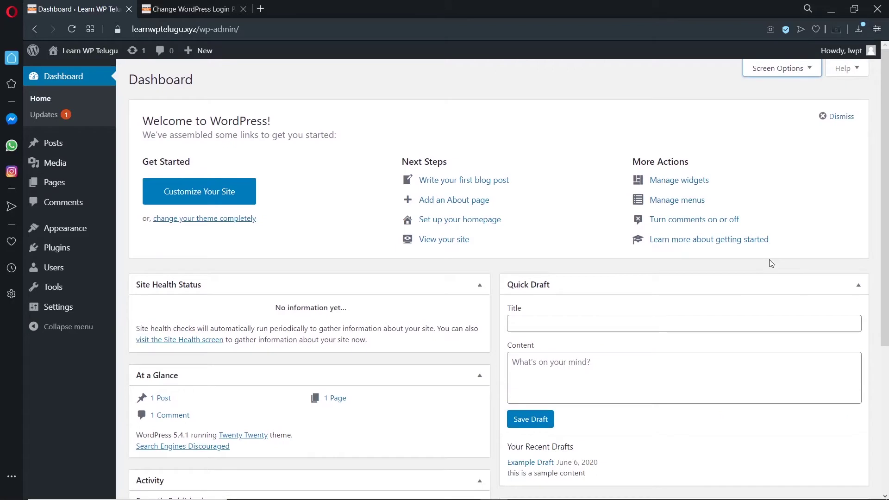
Hide the Site Health Status, At a Glance, Activity, Quick Draft, WordPress Events and News, and Welcome boxes on the dashboard
click(811, 73)
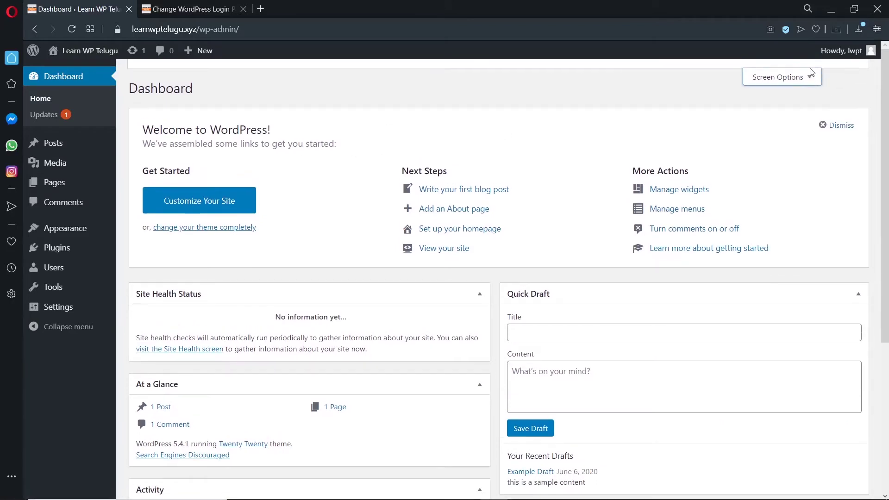
click(144, 93)
click(222, 93)
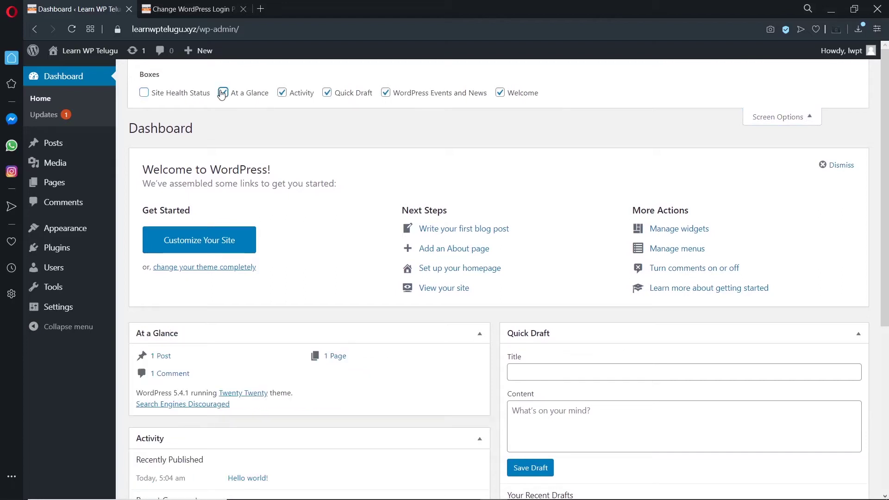
click(282, 93)
click(327, 93)
click(386, 93)
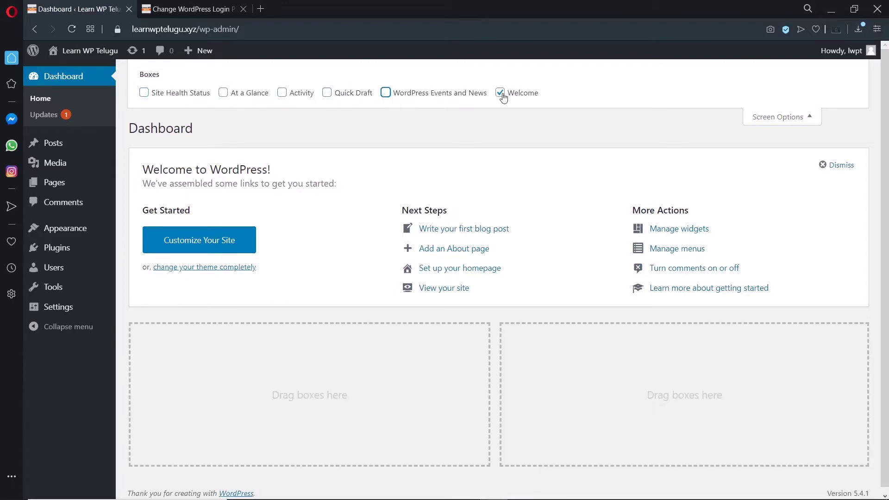
click(501, 93)
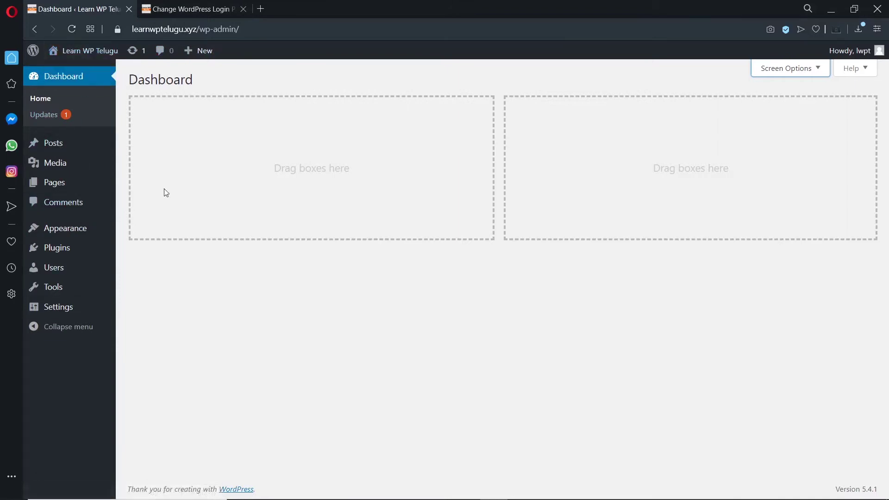
Update the Twenty Twenty theme to version 1.3 from the WordPress updates page
click(54, 119)
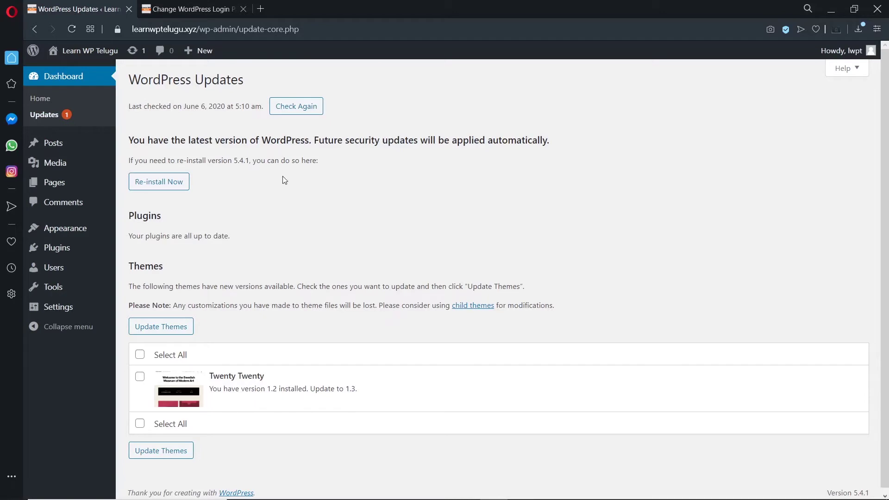
scroll(287, 201, down, 1)
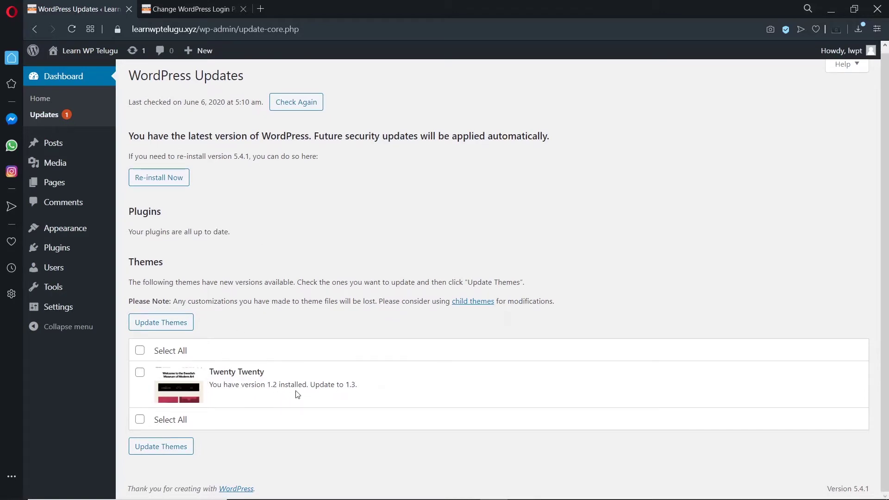
click(139, 351)
click(167, 328)
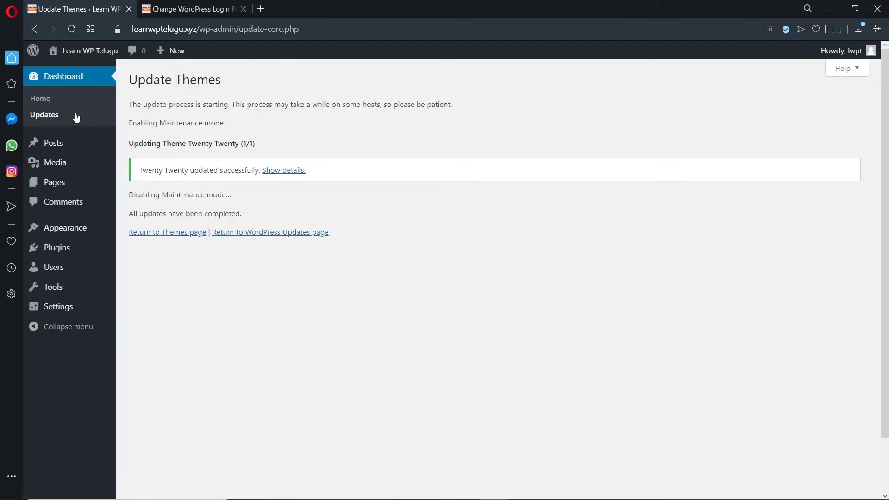
Preview the "Example Draft" post from the list of all posts, read through it and close the preview
click(65, 145)
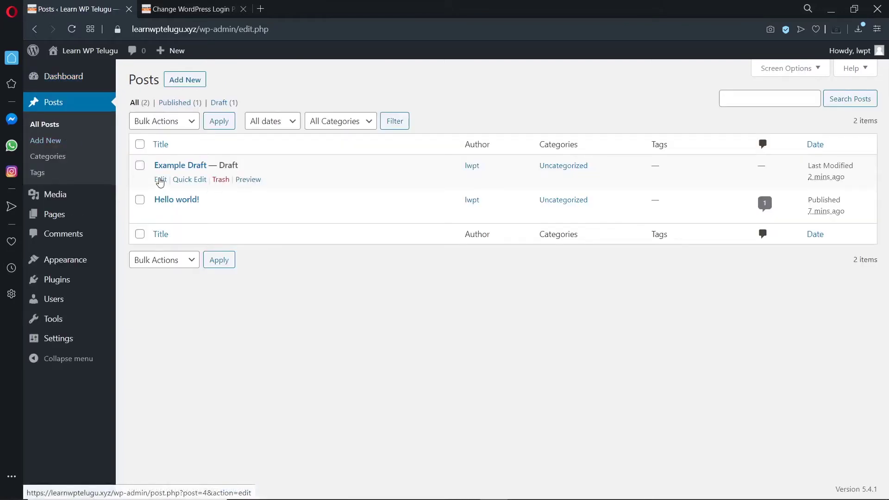
click(248, 179)
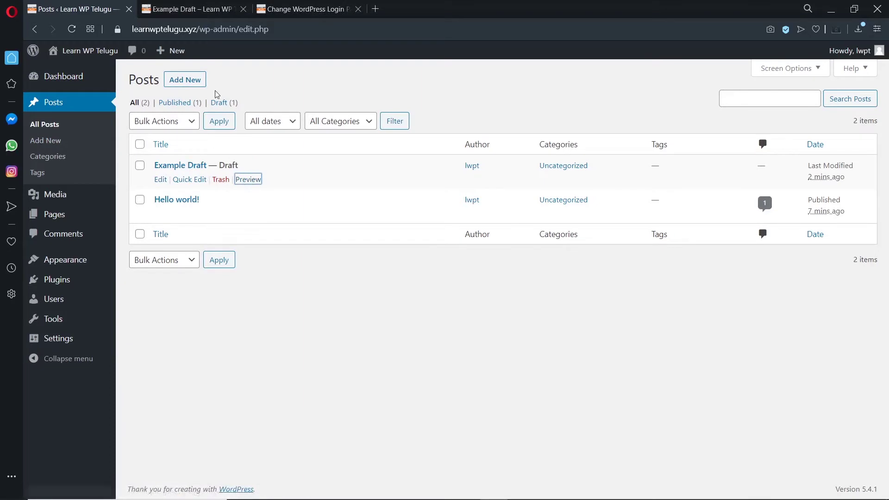
click(191, 9)
scroll(258, 236, down, 3)
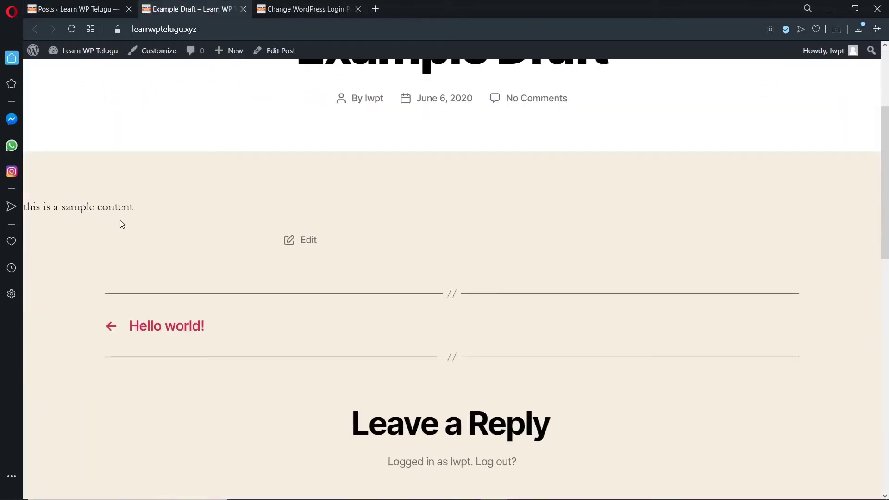
scroll(189, 246, up, 3)
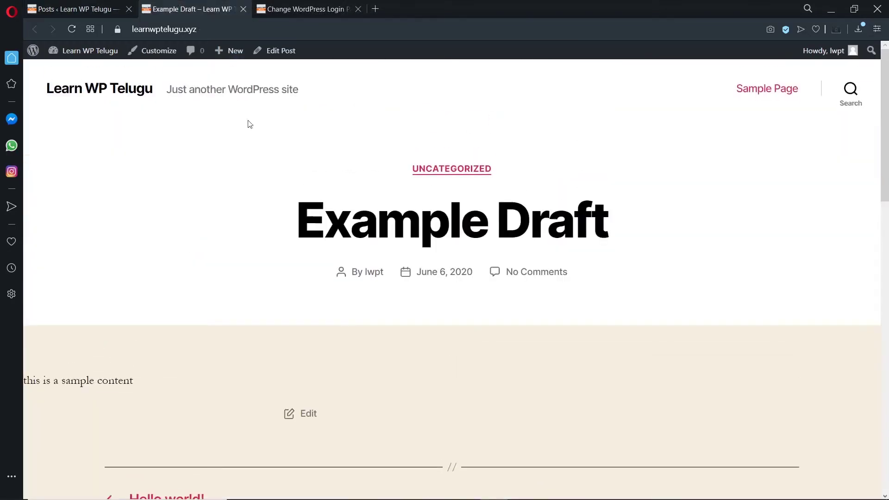
middle_click(187, 5)
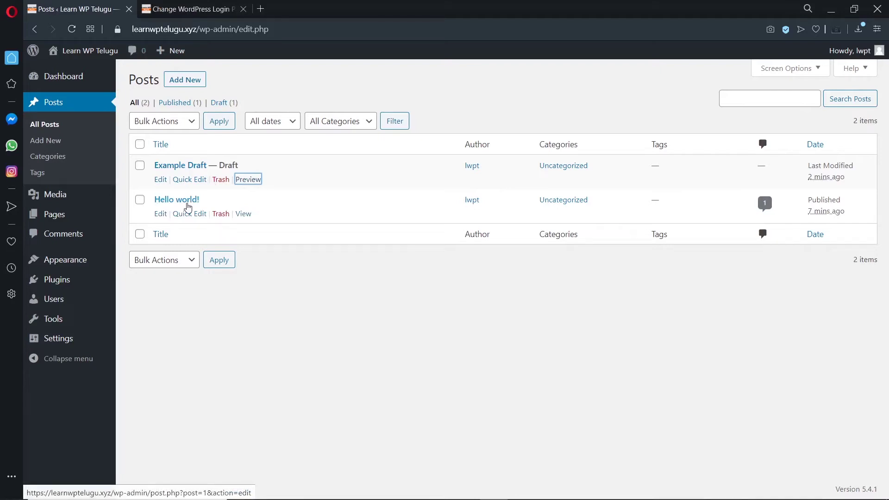
Open the new post editor in a separate tab, dismiss the Block Editor welcome guide and close the editor
middle_click(52, 139)
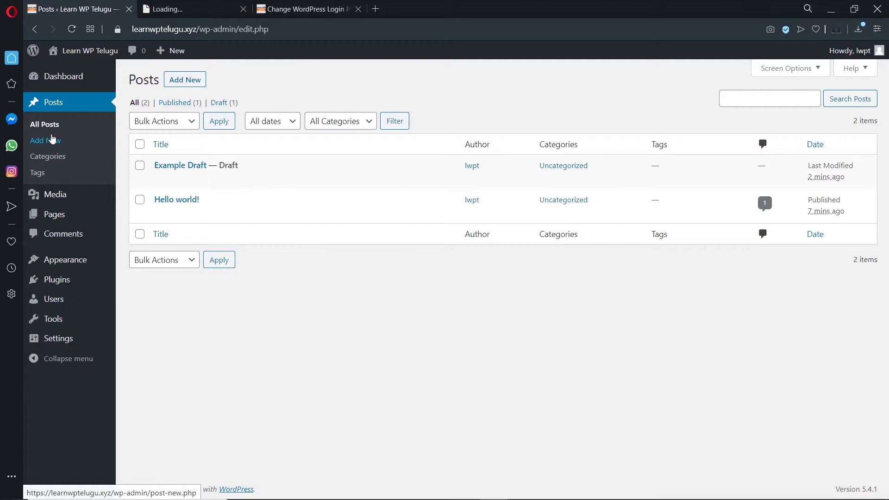
click(189, 9)
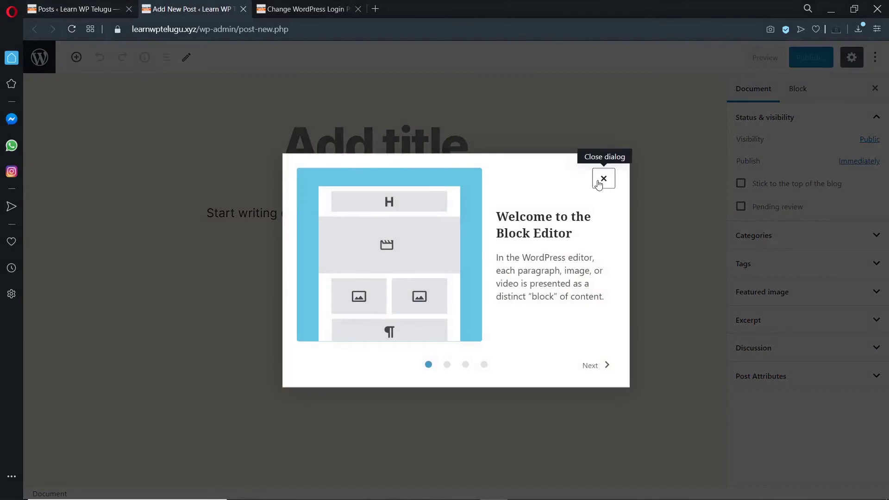
click(604, 179)
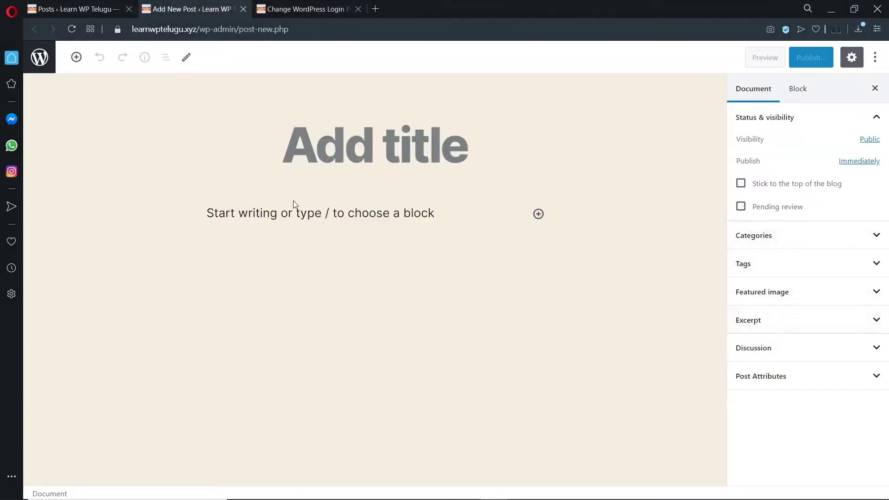
click(243, 9)
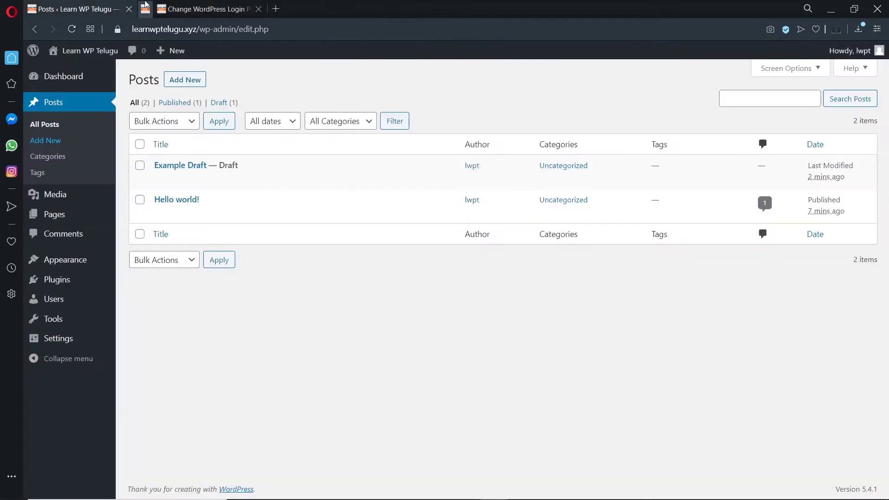
View the Media Library in a separate tab and return to the posts list
mouse_move(79, 192)
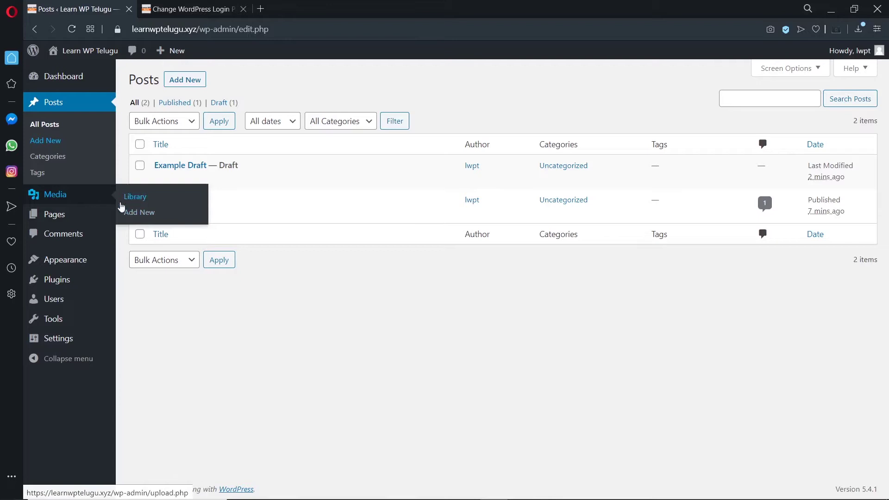
middle_click(139, 200)
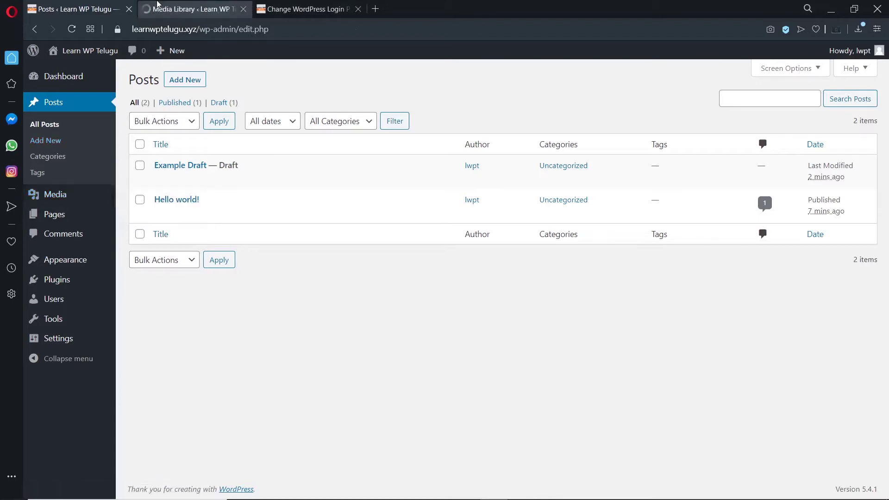
click(158, 5)
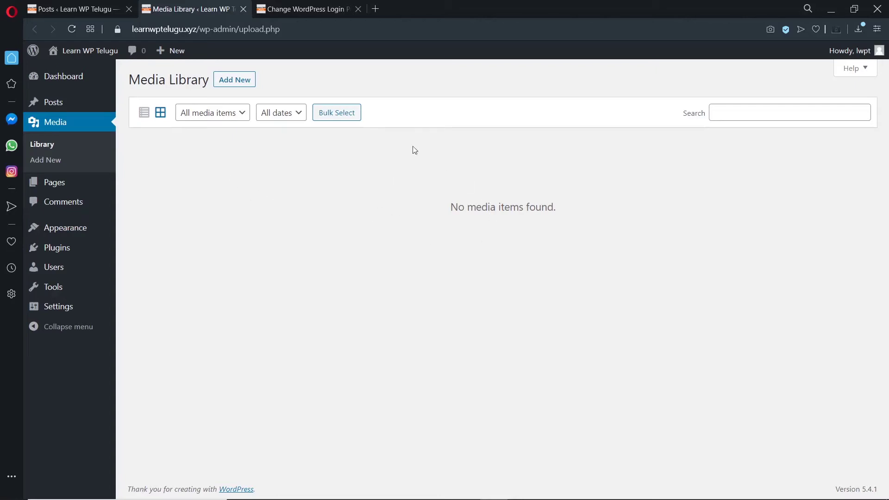
click(93, 8)
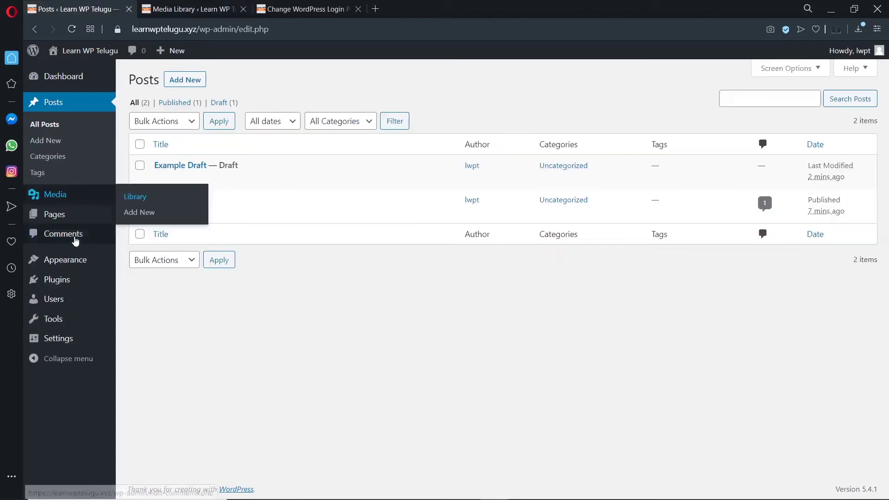
Open the list of all pages in a new tab and close the Media Library and Change WordPress Login tabs
mouse_move(70, 218)
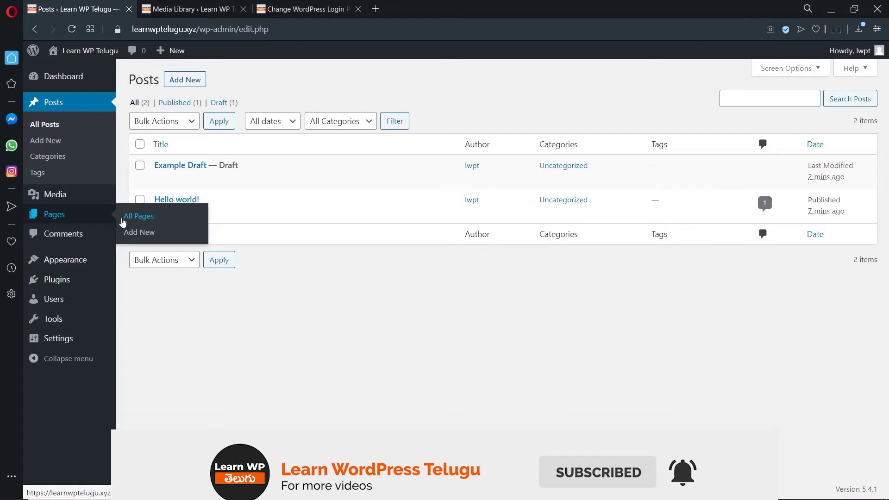
middle_click(138, 217)
middle_click(185, 4)
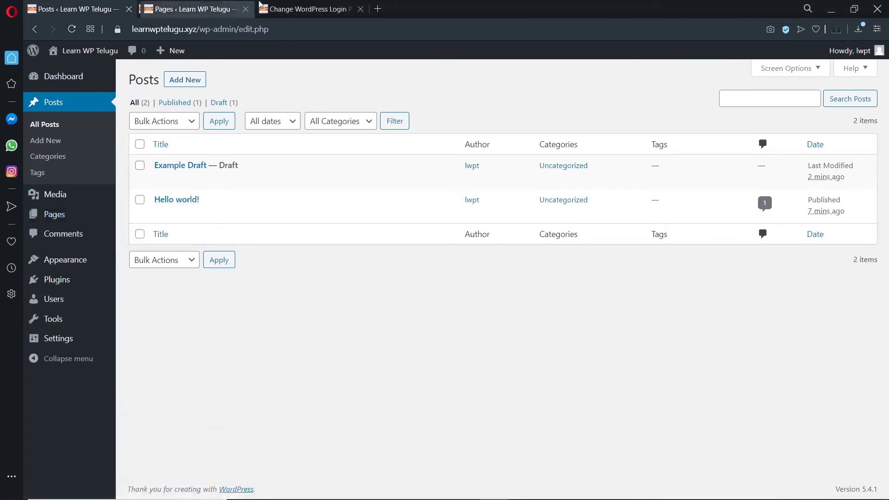
middle_click(306, 9)
click(185, 7)
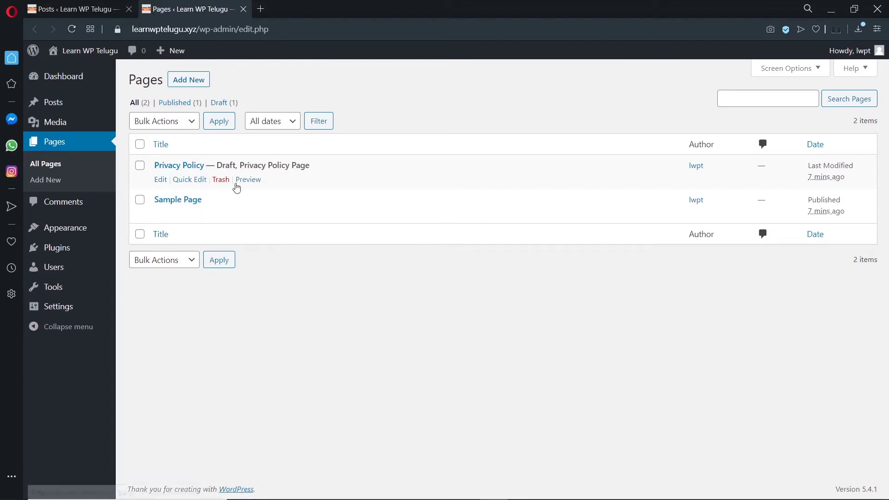
Preview the Privacy Policy draft page and skim through its sections
click(252, 180)
click(300, 3)
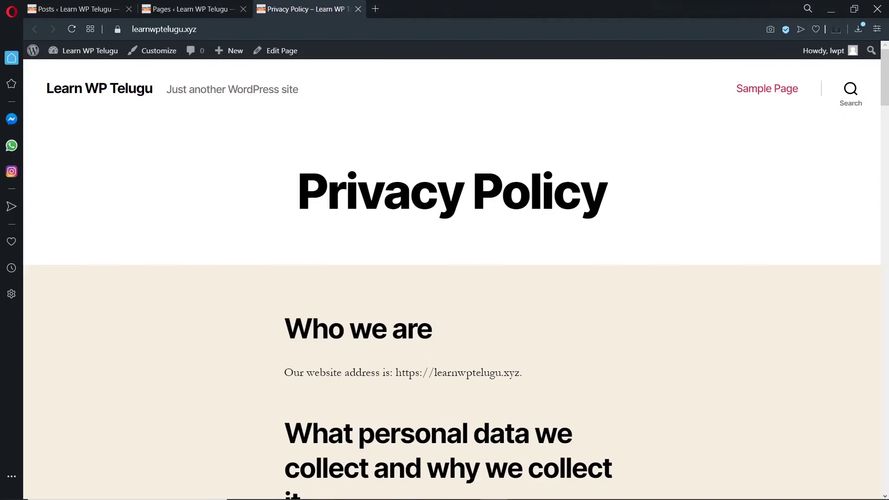
scroll(306, 200, down, 12)
scroll(307, 200, down, 10)
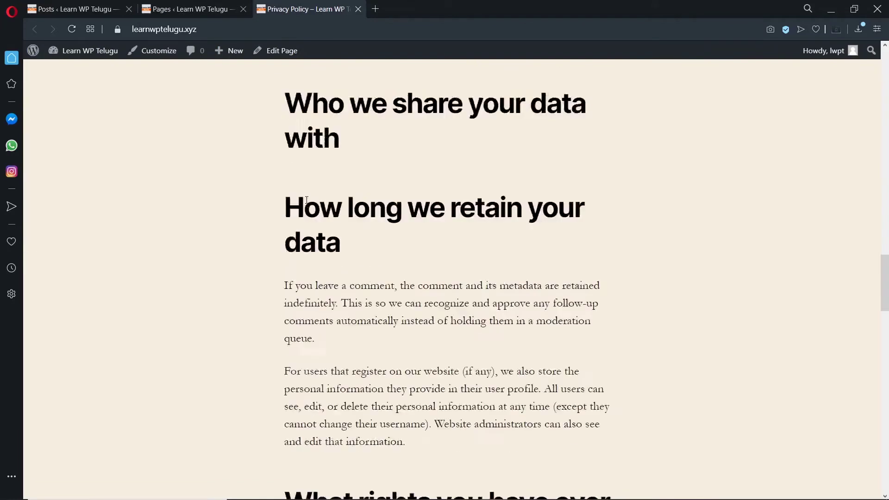
Open the site's comments from the posts tab and review the moderation options of the sample comment
click(99, 8)
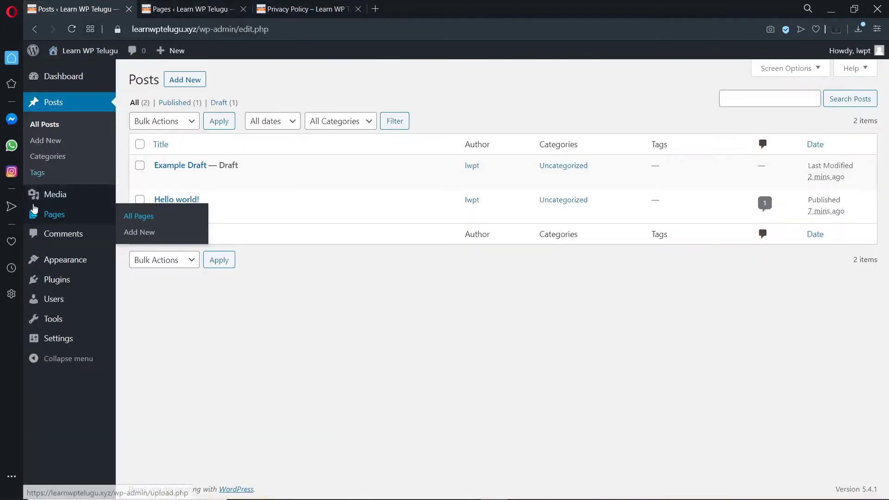
click(69, 238)
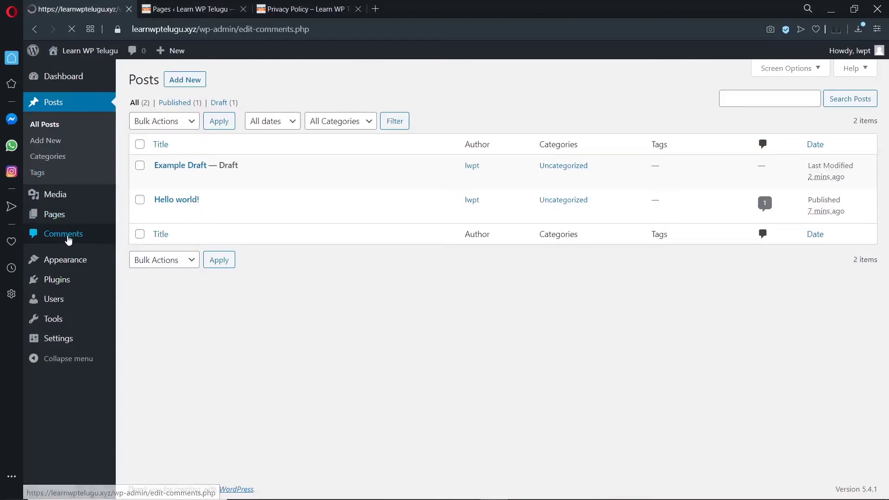
mouse_move(161, 229)
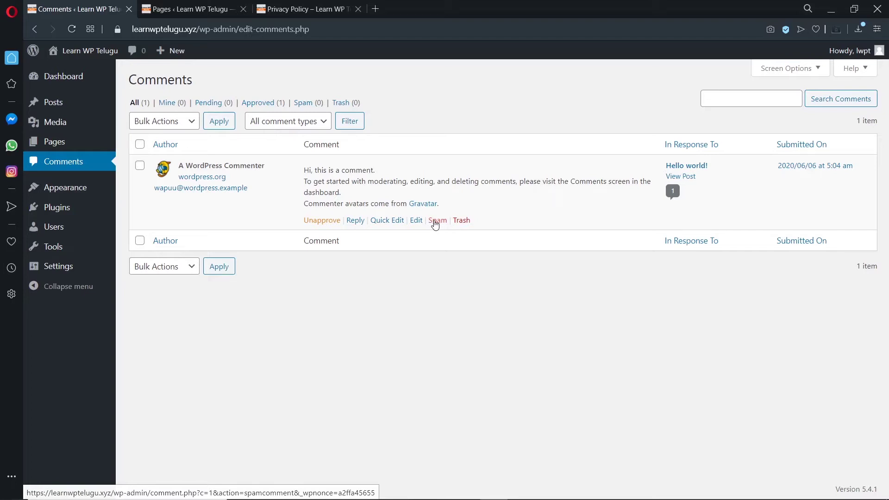
Open the Themes page in a new tab, close the Pages and Privacy Policy tabs, and look over the installed themes
mouse_move(45, 192)
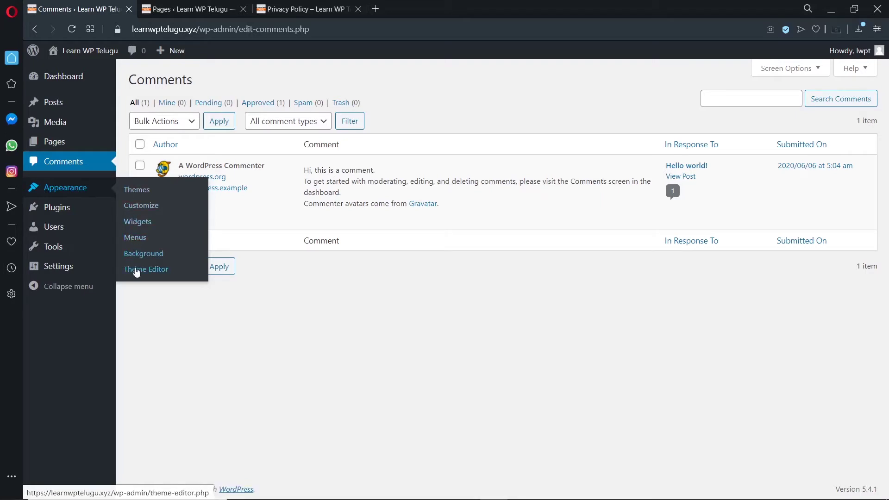
middle_click(139, 190)
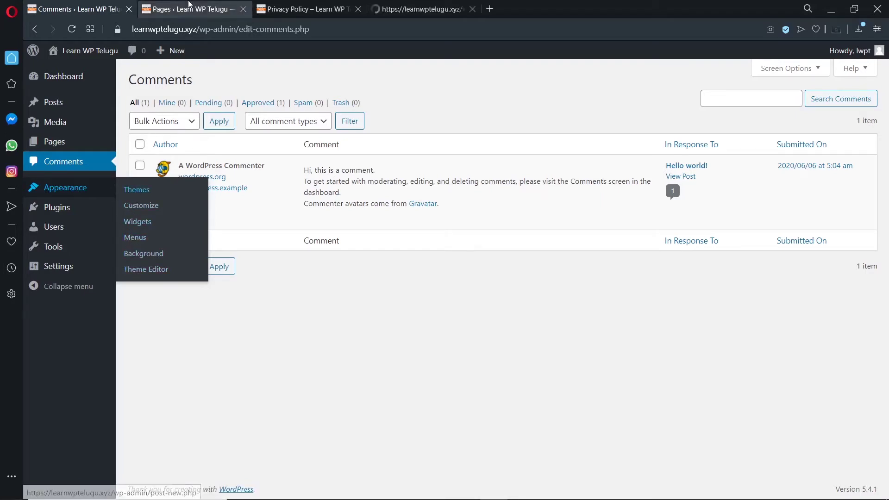
middle_click(189, 5)
middle_click(189, 4)
click(191, 3)
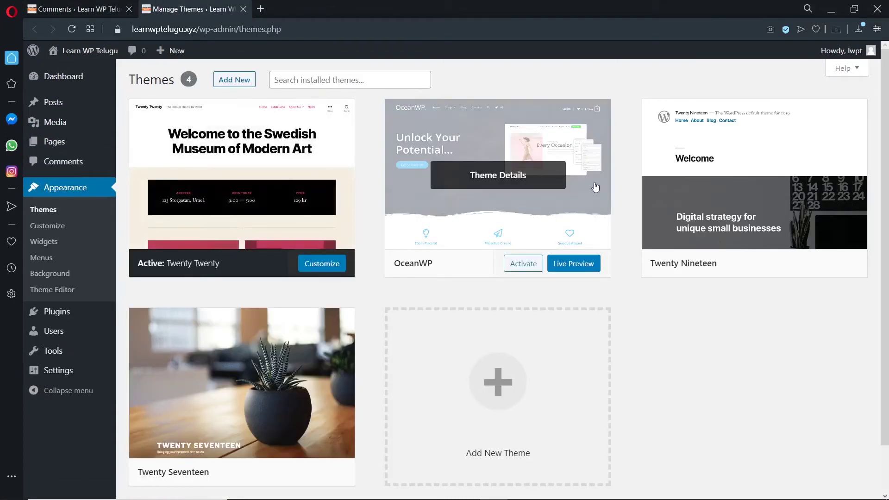
mouse_move(817, 209)
mouse_move(250, 238)
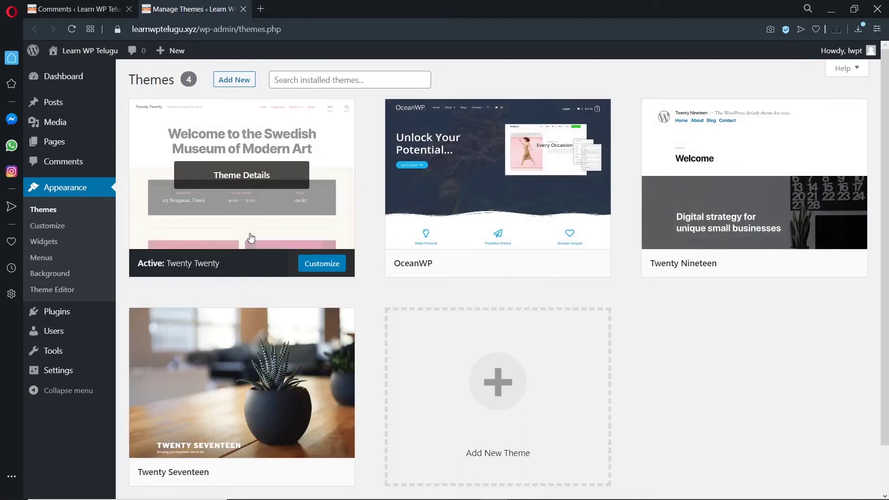
Search the themes available to add for "astra"
click(244, 81)
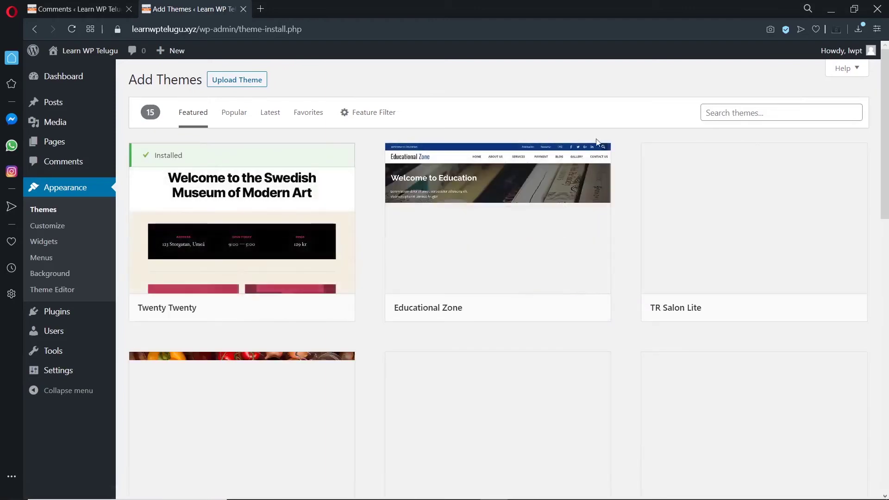
click(767, 115)
text(astra)
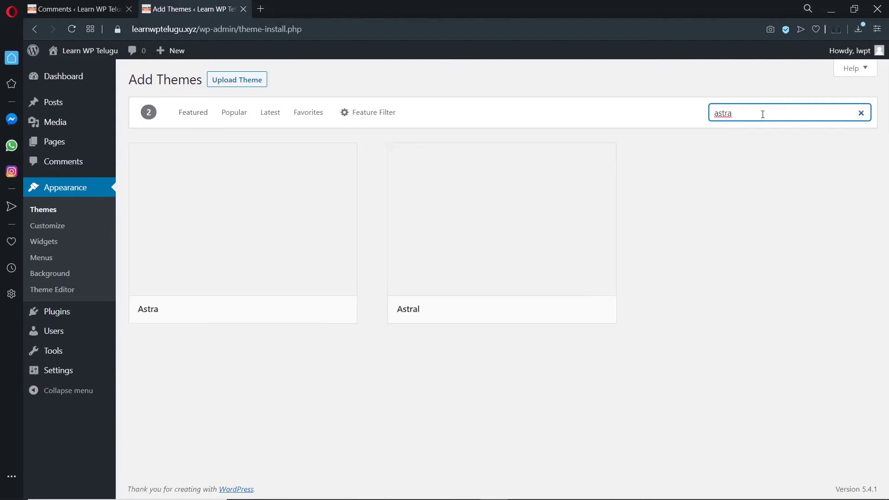
mouse_move(405, 208)
mouse_move(288, 286)
Open the Customizer for the active theme, check the Site Identity settings and switch to the Colors settings
click(77, 9)
click(127, 209)
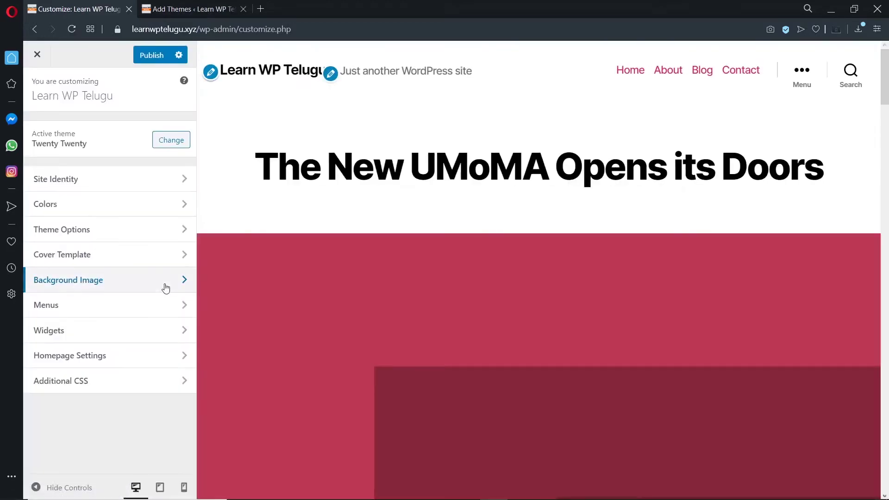
click(146, 185)
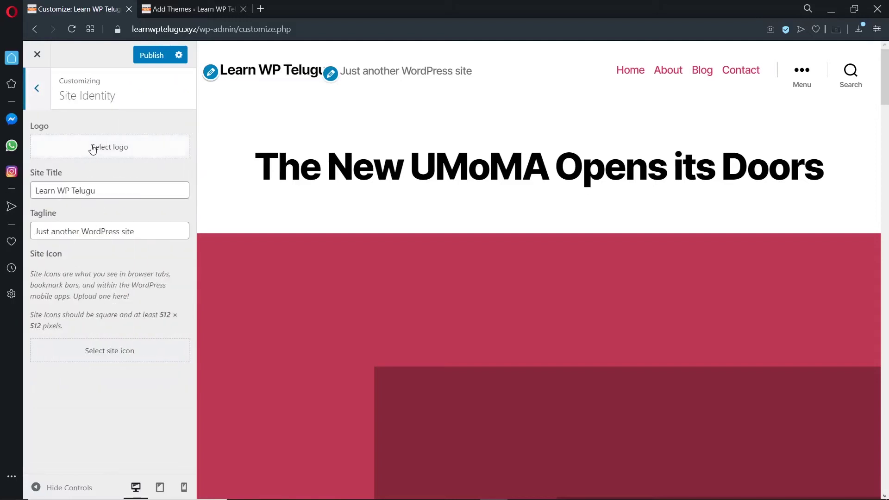
click(37, 88)
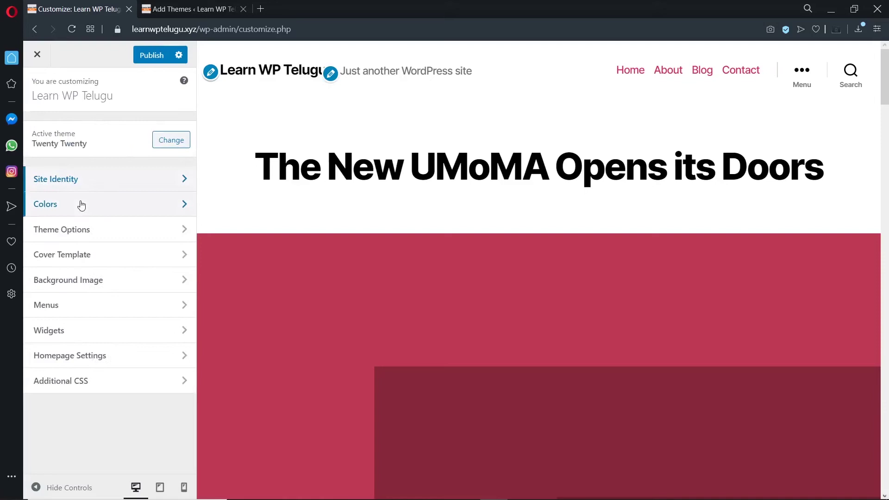
click(75, 205)
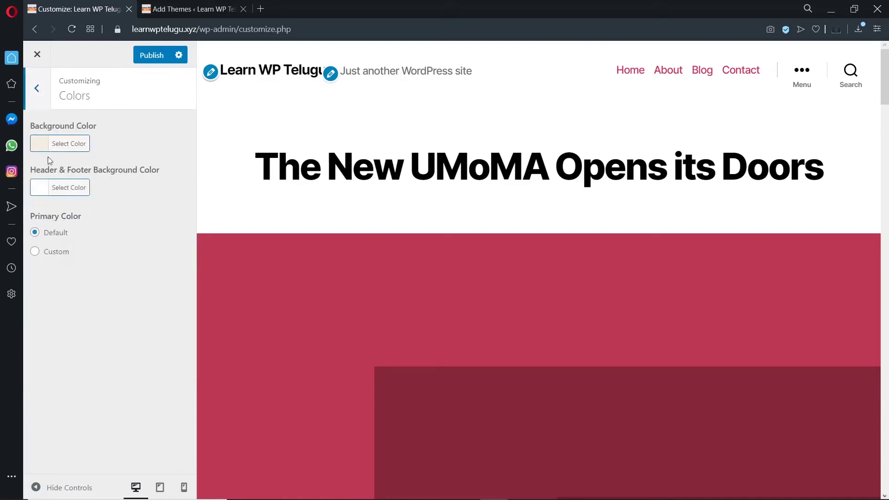
Try green #81d742 and blue #1e73be as the site's background color and check them in the preview
click(34, 143)
click(108, 279)
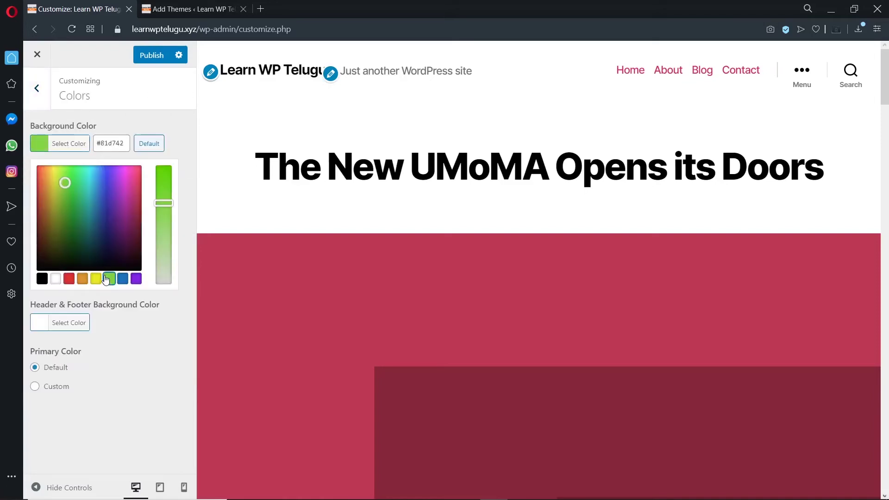
scroll(318, 293, down, 5)
scroll(318, 297, down, 10)
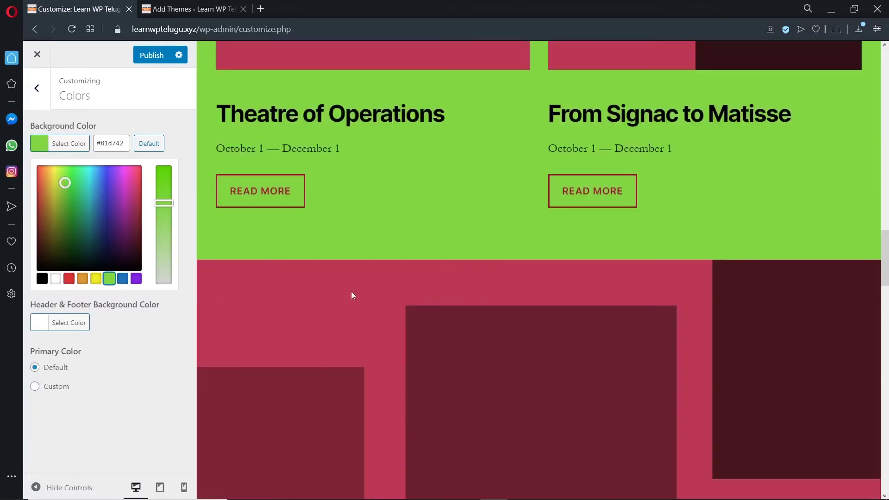
click(123, 279)
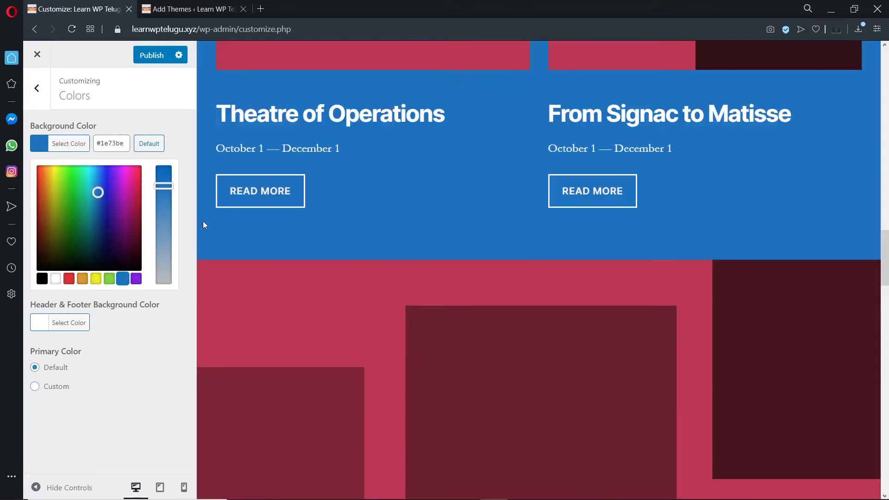
click(143, 116)
Set the site's background color to white in the Customizer
click(65, 144)
click(54, 280)
click(122, 119)
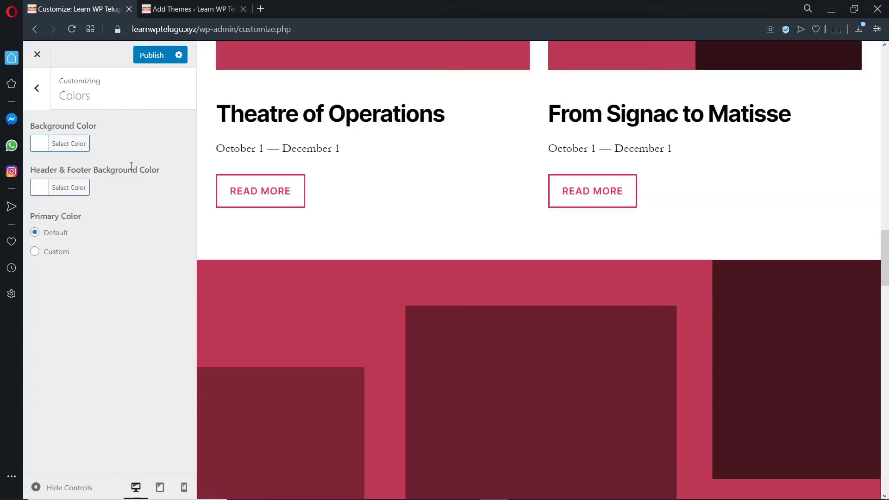
Try red #dd3333 as the header and footer background color, check it in the preview and restore white
scroll(278, 218, up, 10)
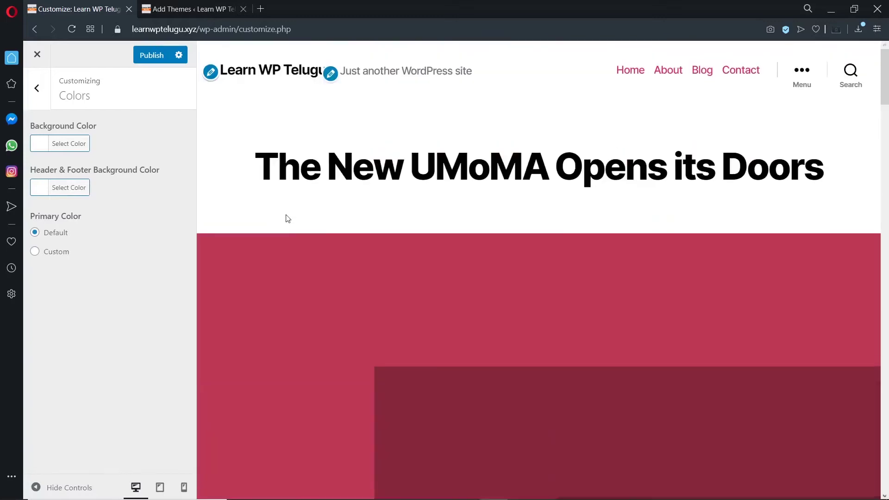
click(39, 188)
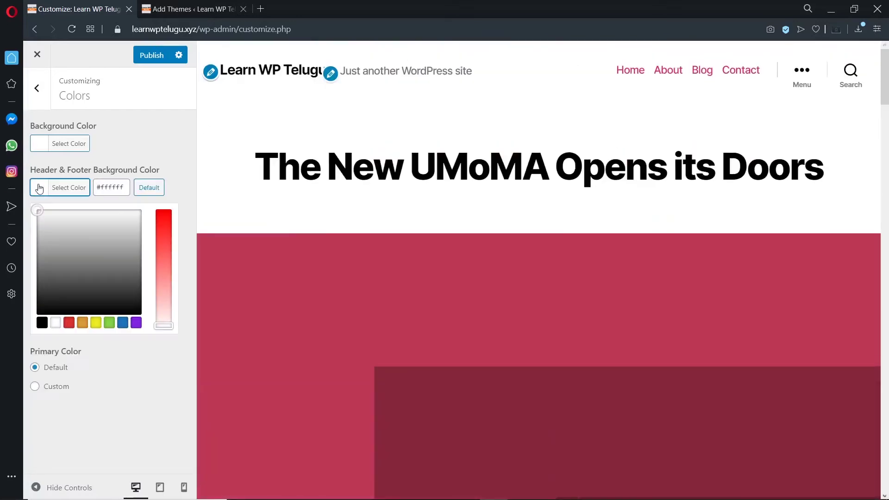
click(69, 323)
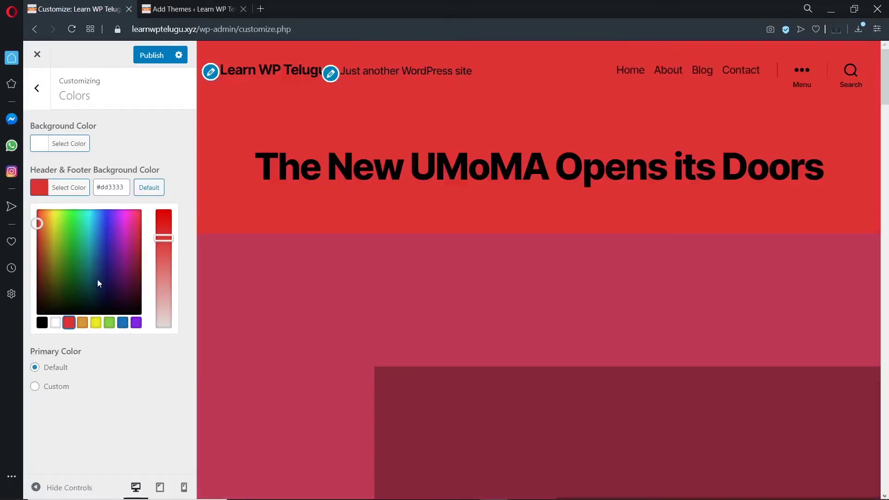
click(54, 324)
key(Escape)
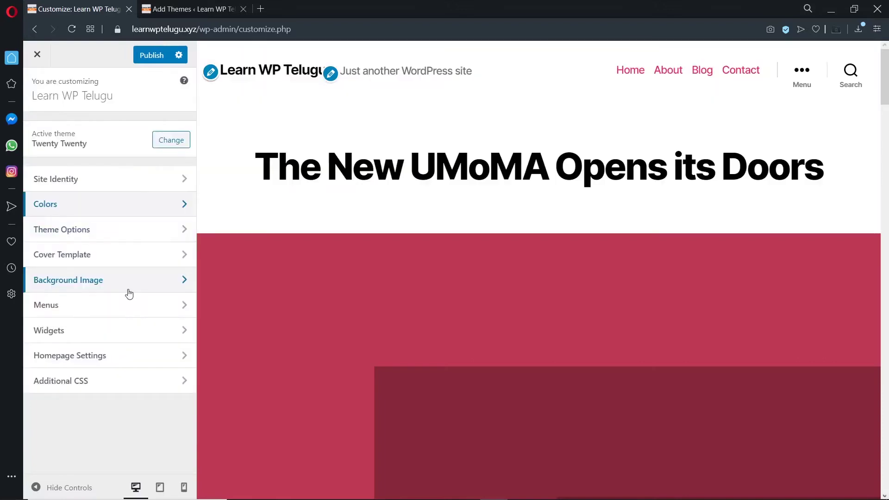
Check the Theme Options settings in the Customizer, and close the Customizer, discarding the unsaved changes
click(123, 237)
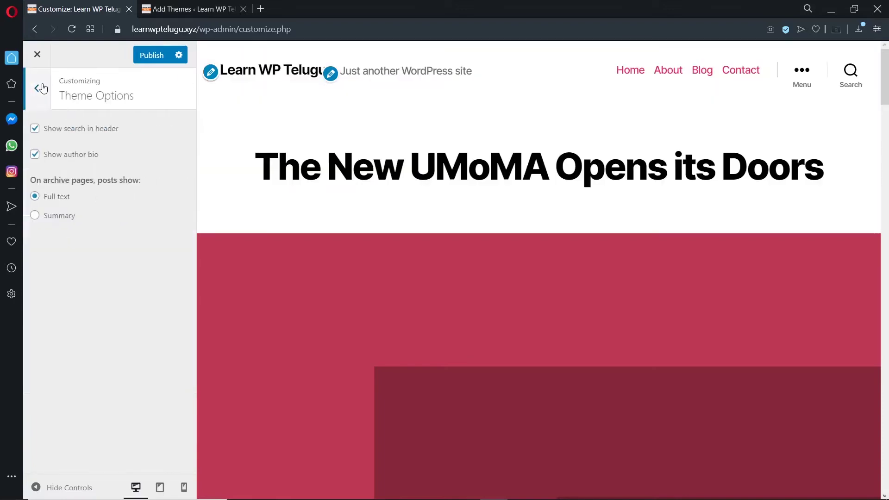
click(44, 89)
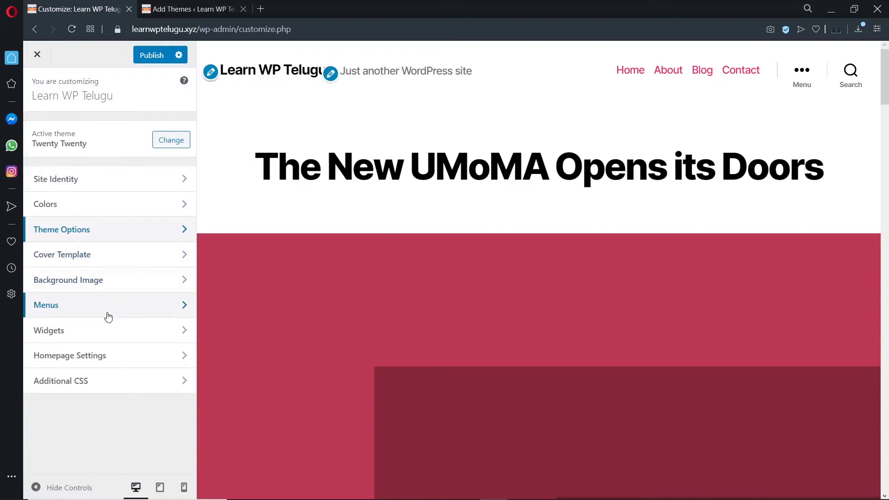
click(37, 54)
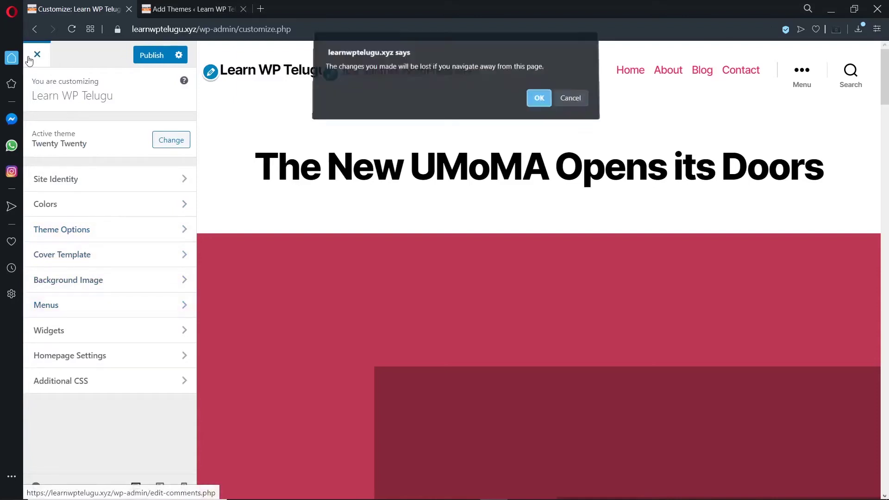
click(539, 101)
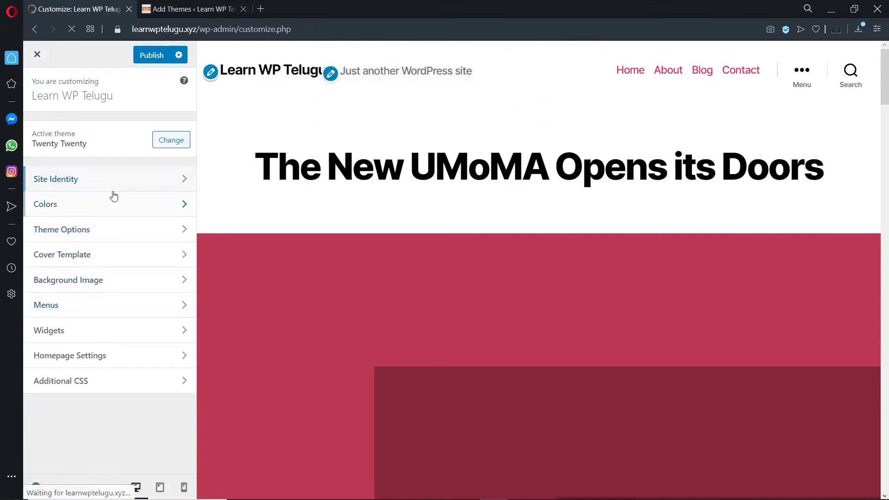
Open the Widgets page in a new tab, close the Add Themes tab and look through the available widgets
mouse_move(72, 194)
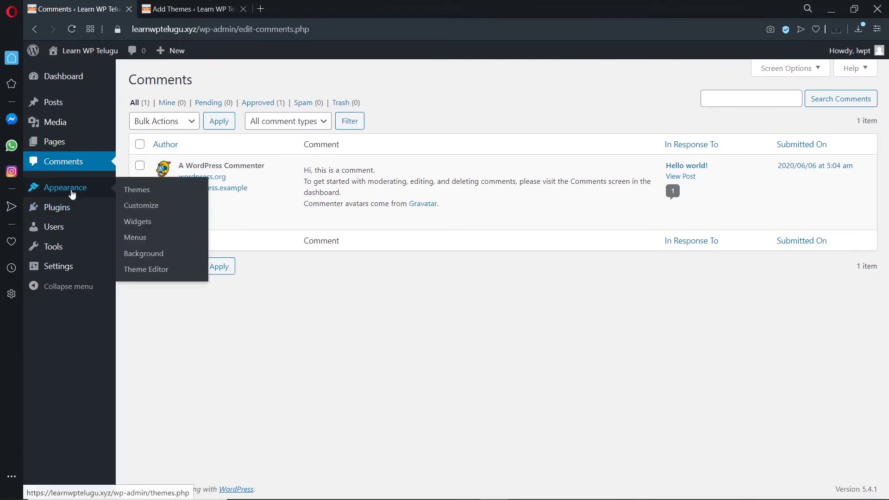
middle_click(144, 221)
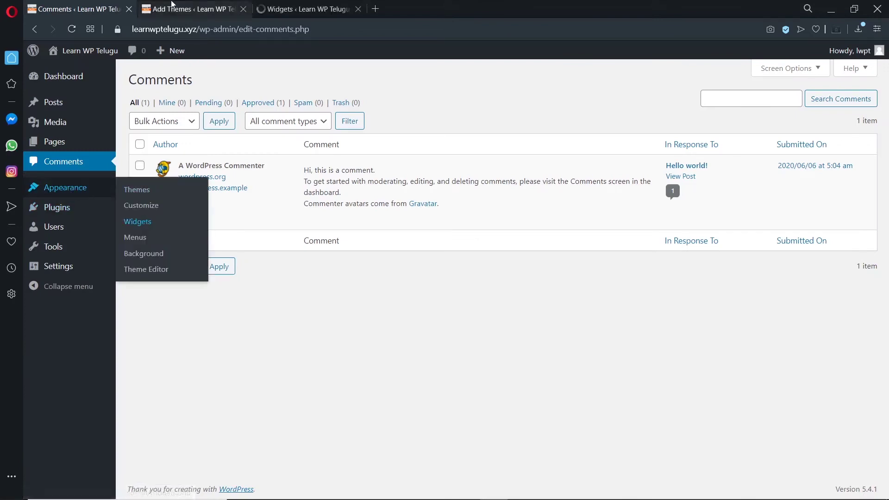
middle_click(190, 4)
click(190, 5)
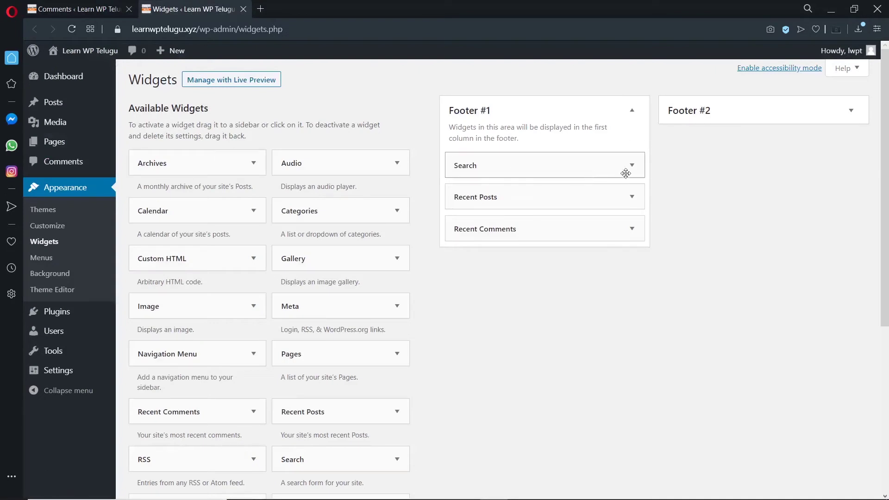
scroll(475, 215, down, 5)
scroll(475, 215, up, 5)
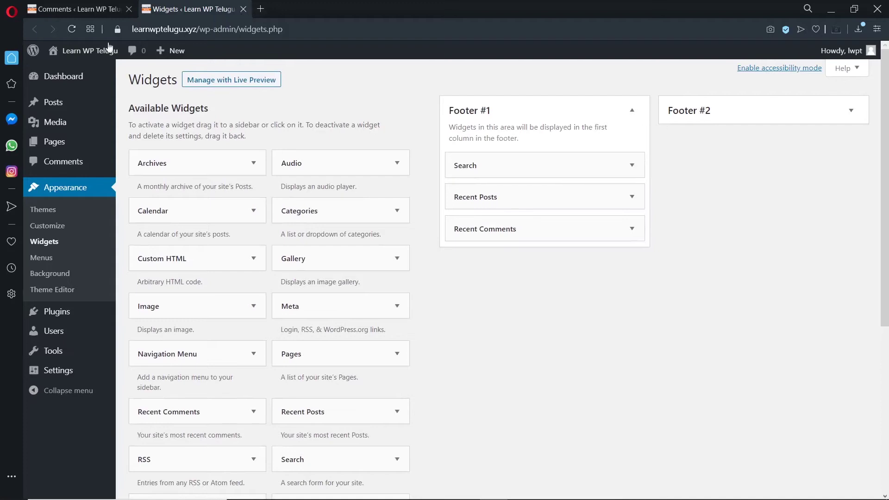
Open the live site in a new tab and examine the widgets in its footer
mouse_move(86, 50)
middle_click(60, 70)
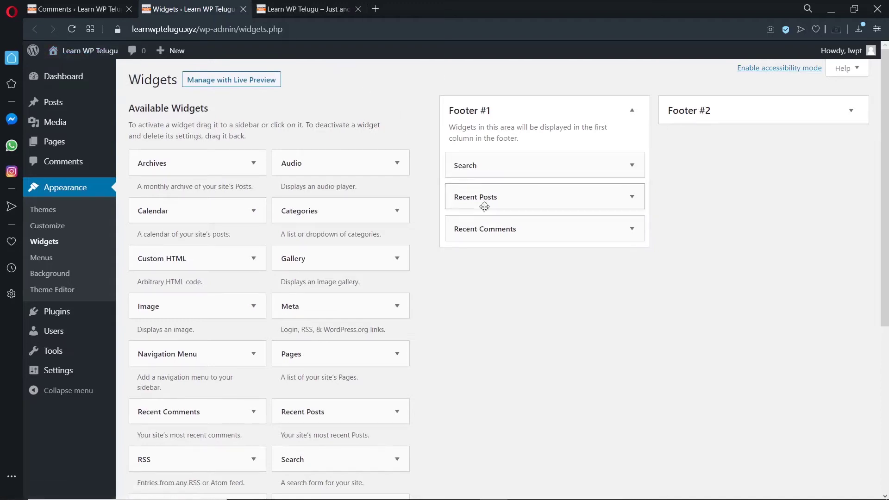
key(ctrl+Tab)
scroll(405, 297, down, 10)
scroll(404, 298, down, 2)
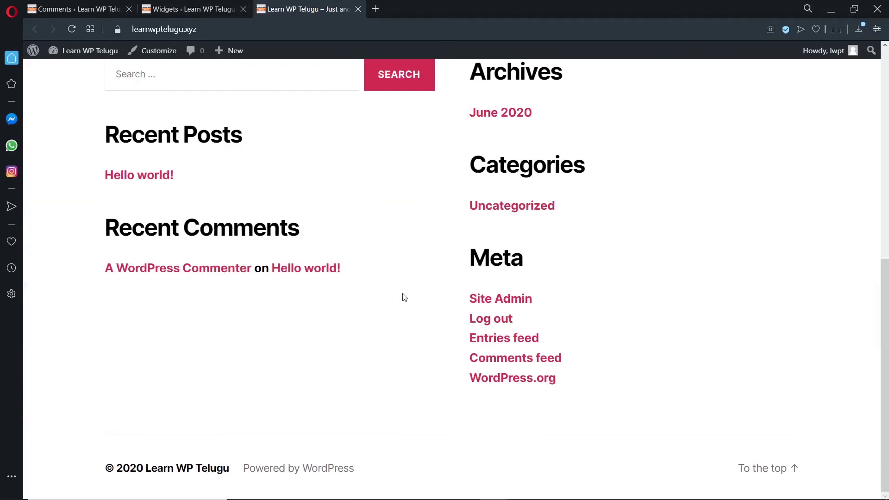
scroll(284, 238, up, 3)
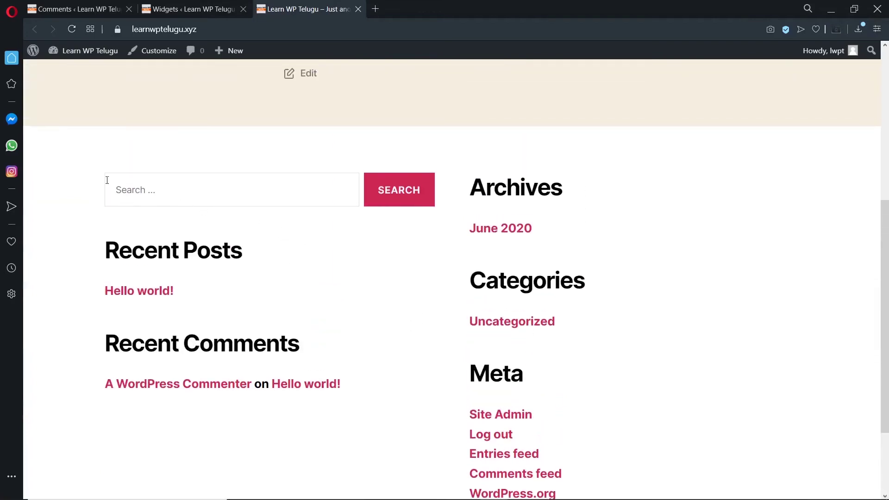
Expand the Footer #2 widget area and compare its widgets with the second footer column on the live site
key(ctrl+shift+Tab)
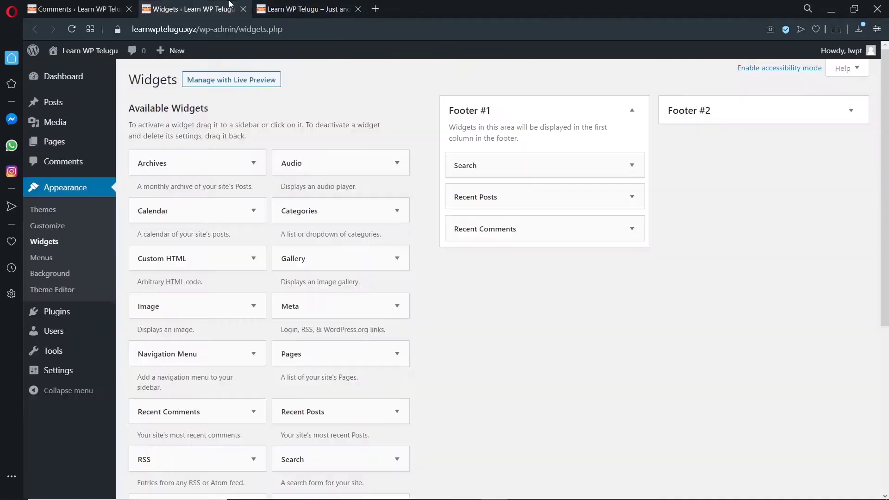
click(742, 112)
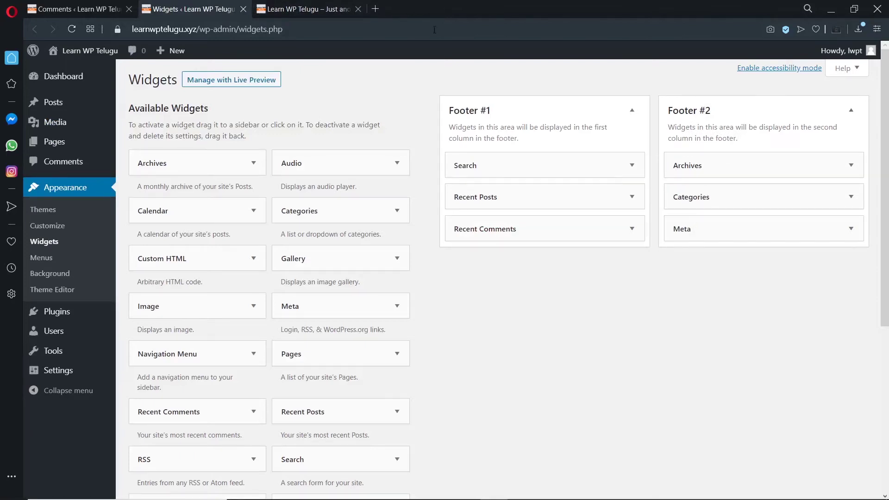
click(303, 9)
scroll(463, 258, down, 3)
scroll(542, 324, up, 1)
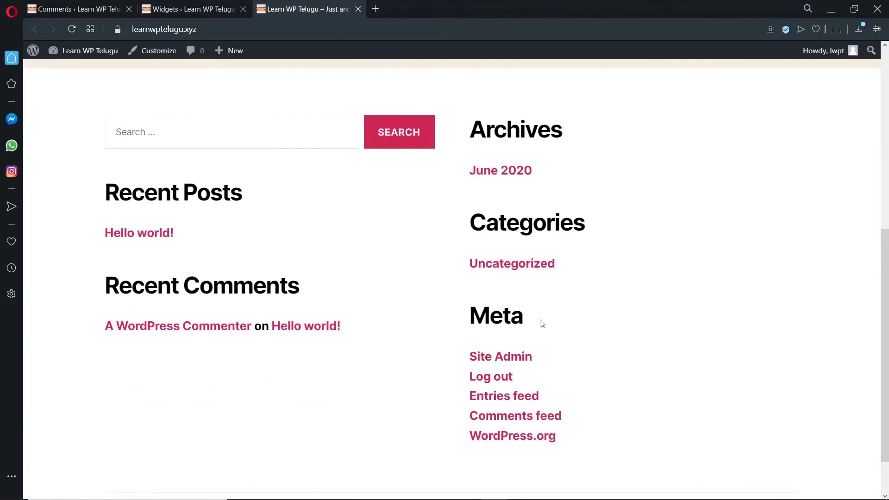
scroll(335, 221, up, 3)
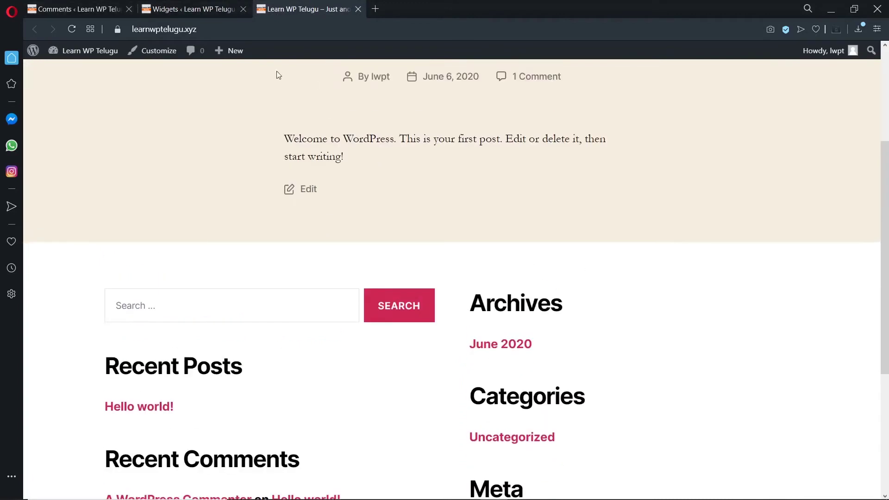
Open the Menus page in a new tab, close the live site tab and check the Menu Name field without creating a menu
click(104, 7)
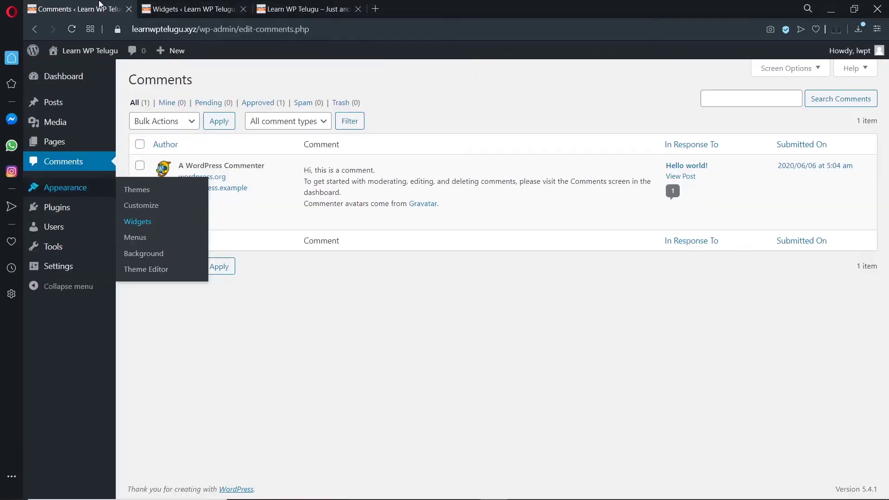
click(149, 4)
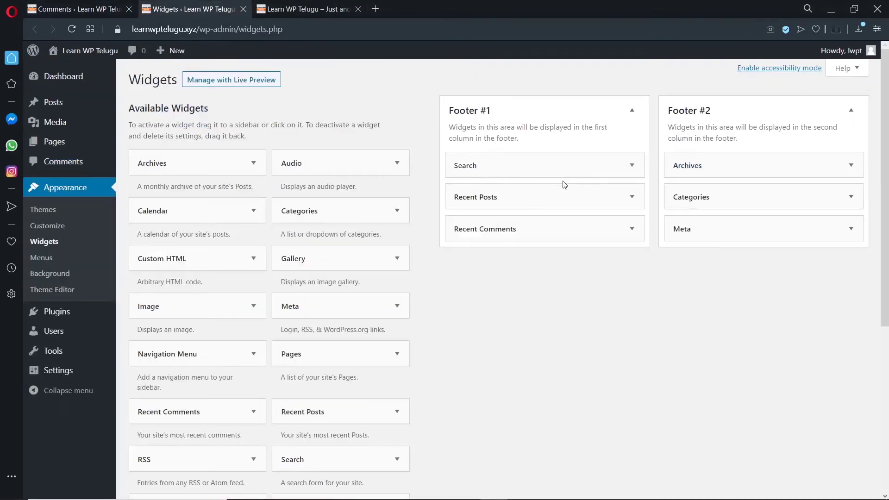
middle_click(47, 263)
click(279, 15)
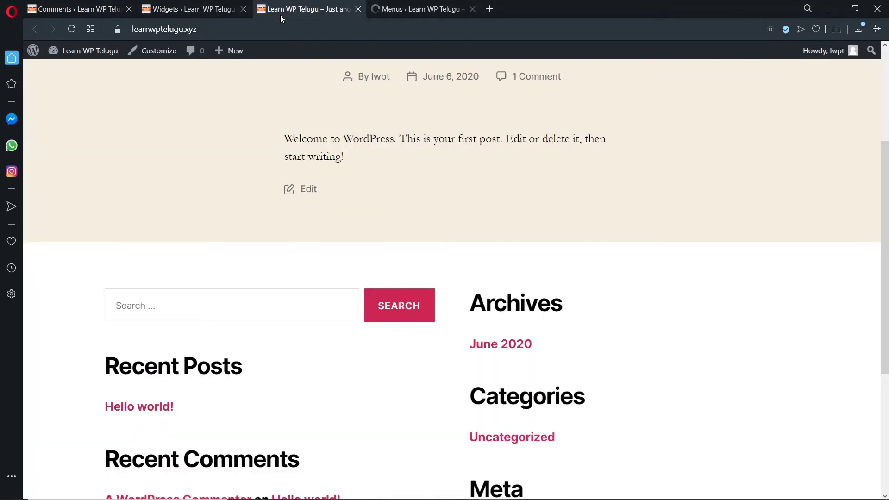
middle_click(315, 4)
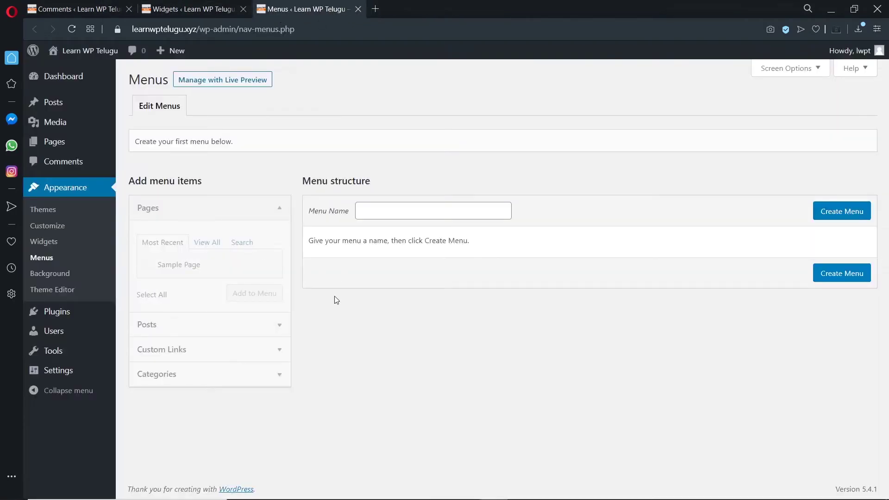
click(375, 213)
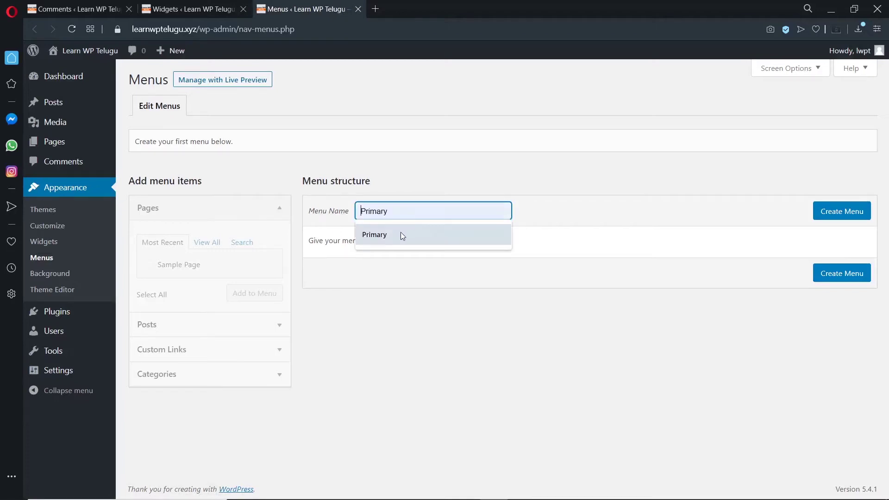
click(356, 234)
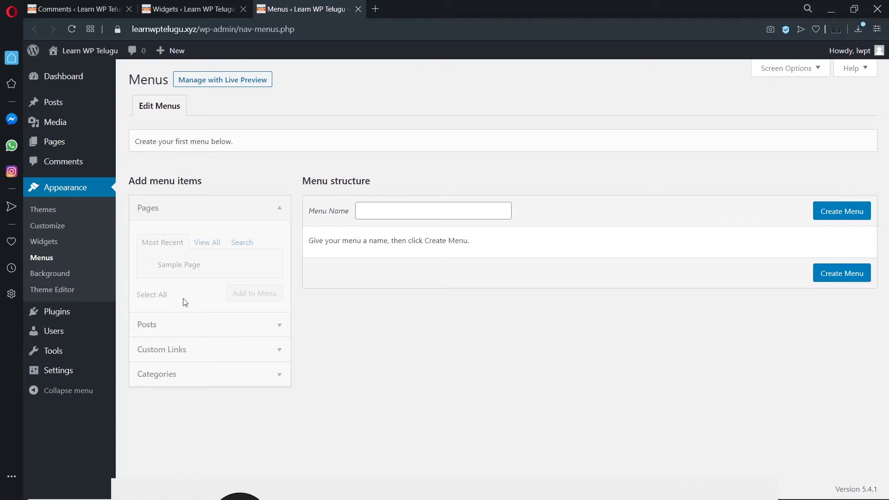
Open the Background settings from the Widgets page in a new tab in place of Menus, check the Background Image option and close them
click(199, 4)
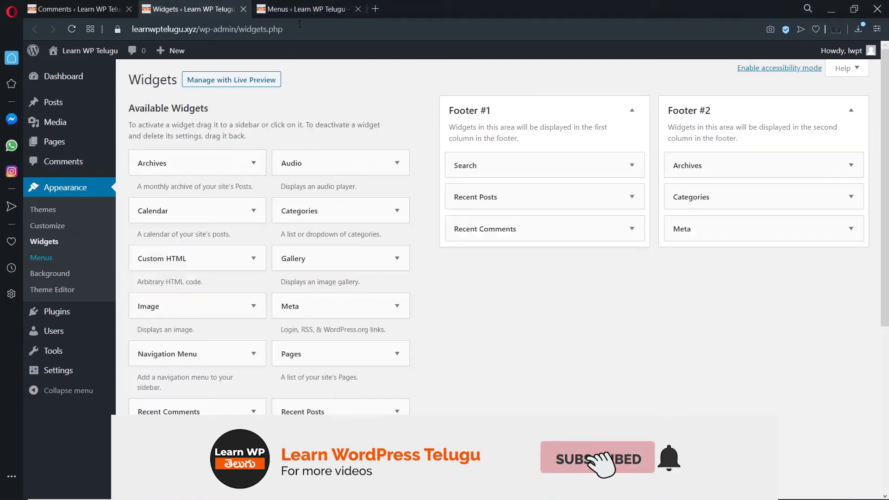
middle_click(50, 273)
middle_click(299, 4)
click(299, 4)
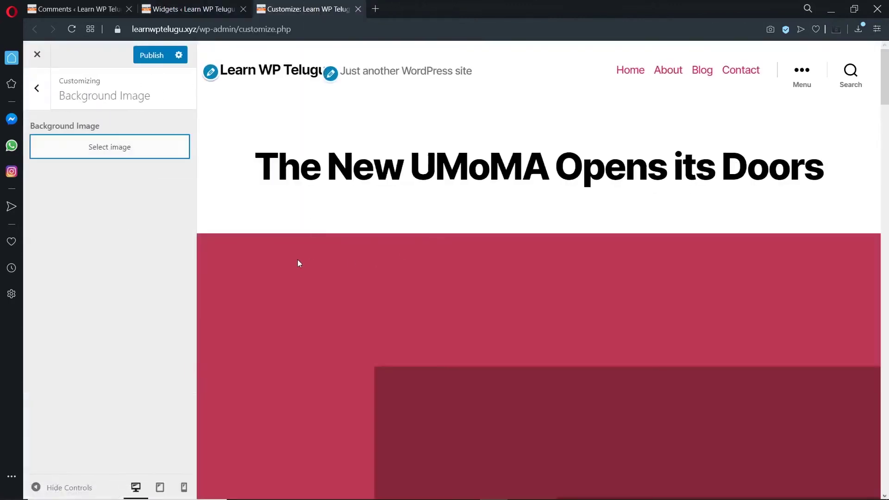
scroll(508, 270, down, 4)
scroll(508, 270, up, 4)
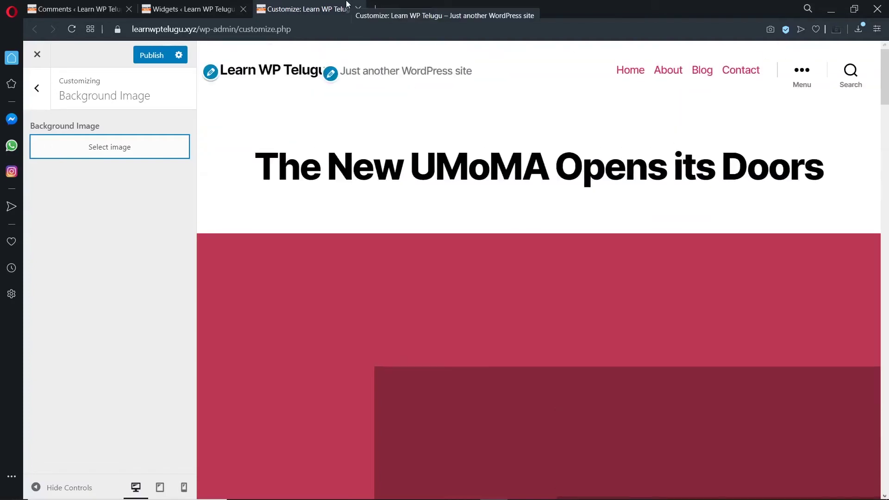
click(358, 8)
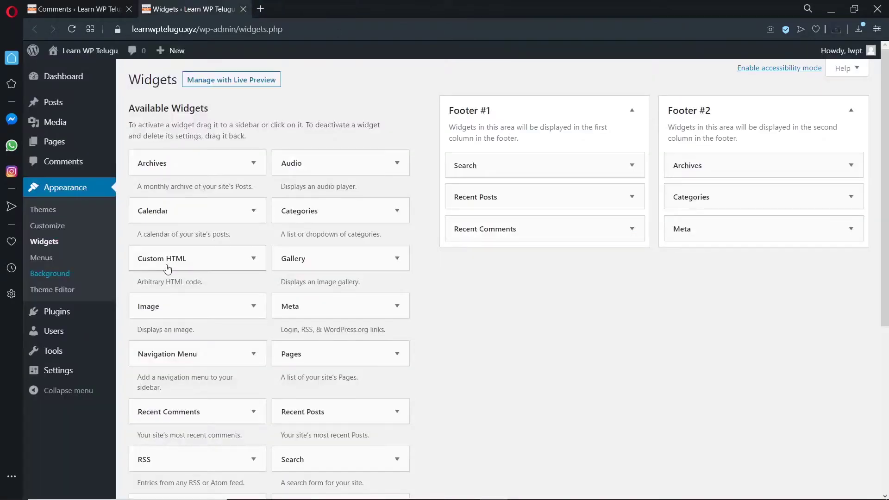
Open the Theme Editor in a new tab and acknowledge the warning about editing the theme directly
middle_click(45, 294)
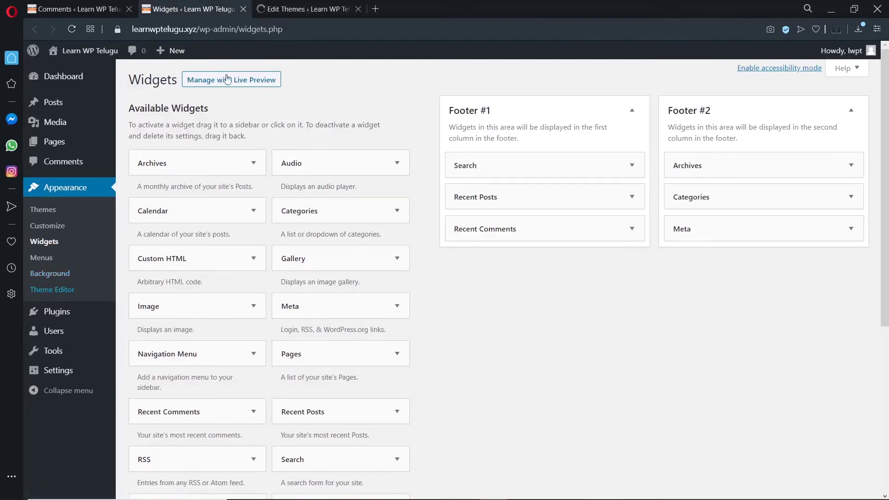
click(273, 13)
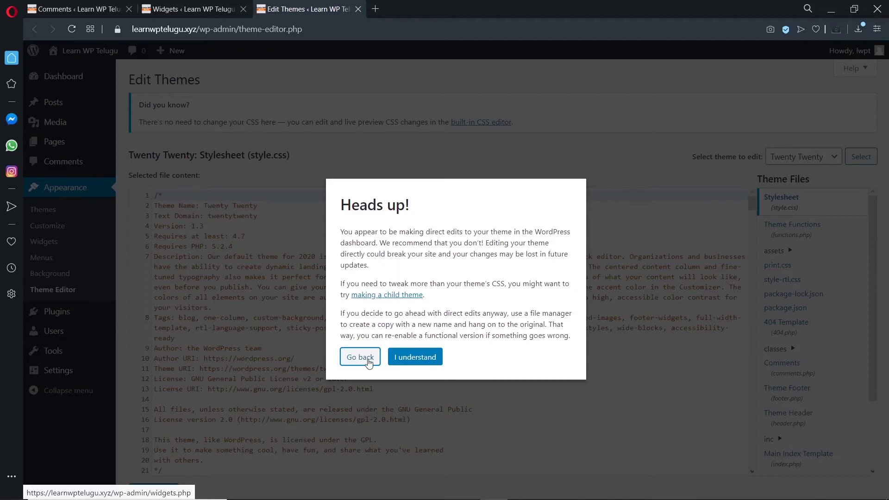
click(421, 355)
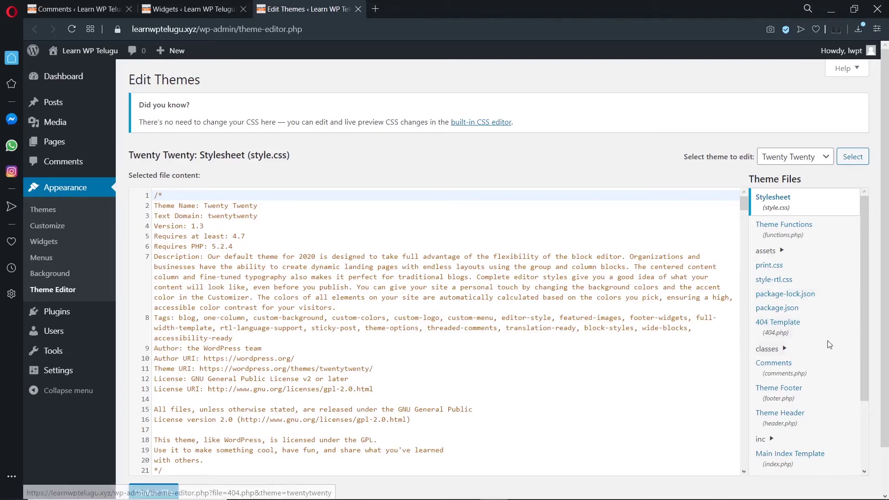
Open the Twenty Twenty theme's Theme Header file (header.php) and look through its code
scroll(797, 310, down, 2)
click(797, 310)
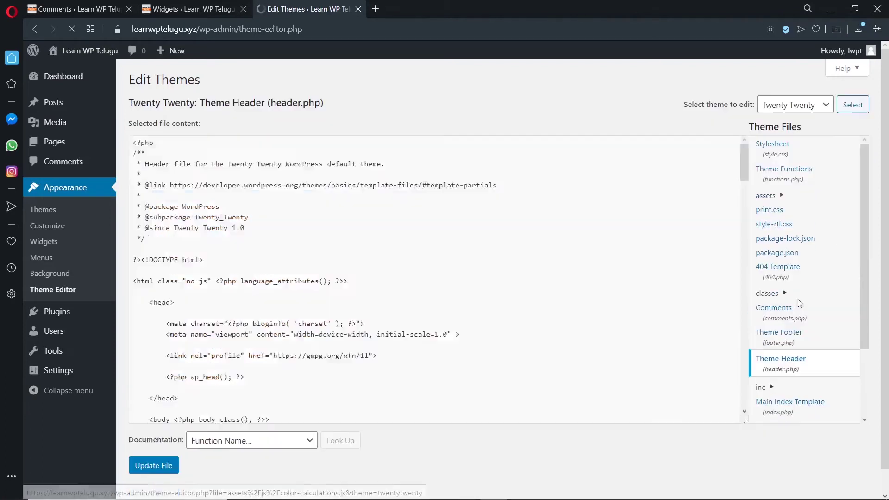
scroll(372, 287, down, 8)
scroll(373, 287, down, 20)
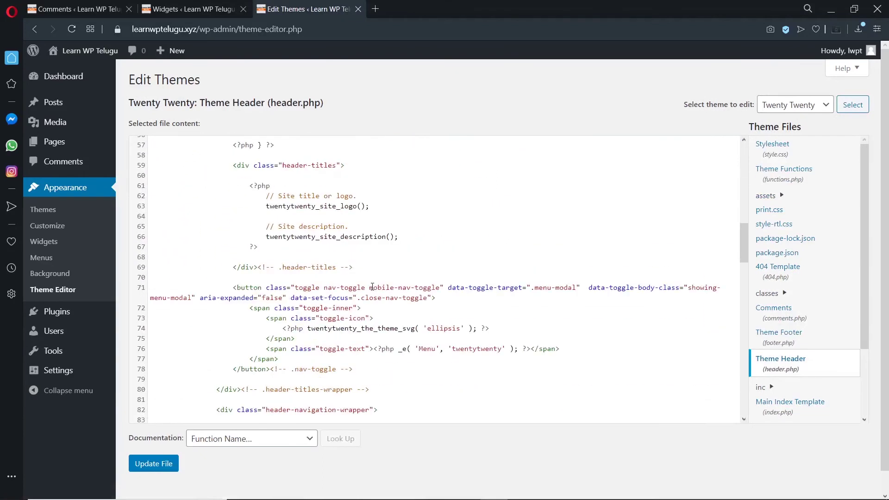
scroll(373, 287, down, 8)
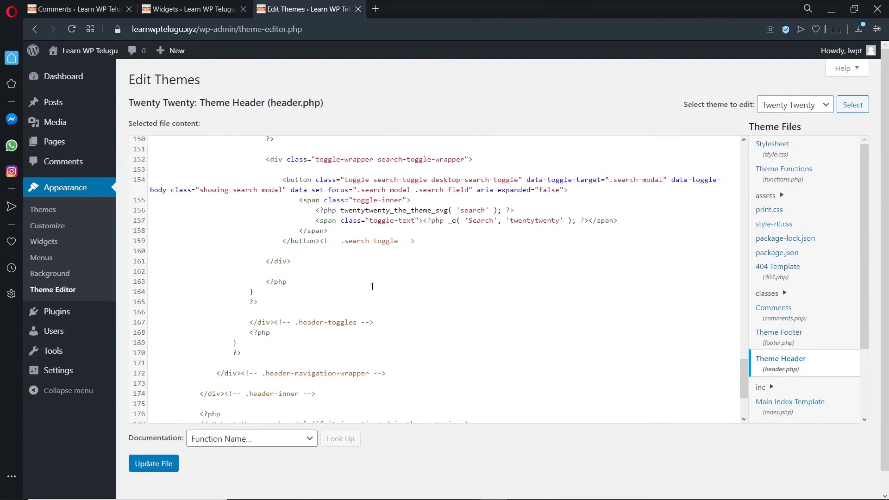
Return to the start of header.php and open the installed Plugins page in a new tab
scroll(373, 286, up, 20)
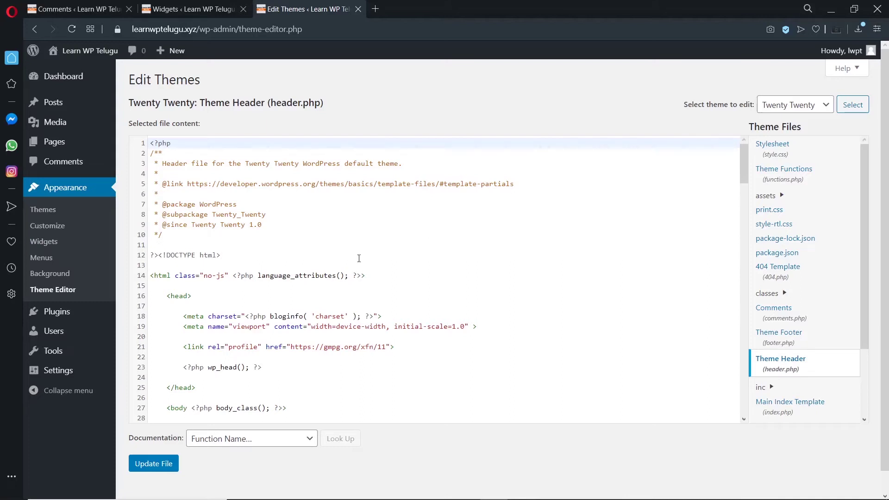
mouse_move(70, 314)
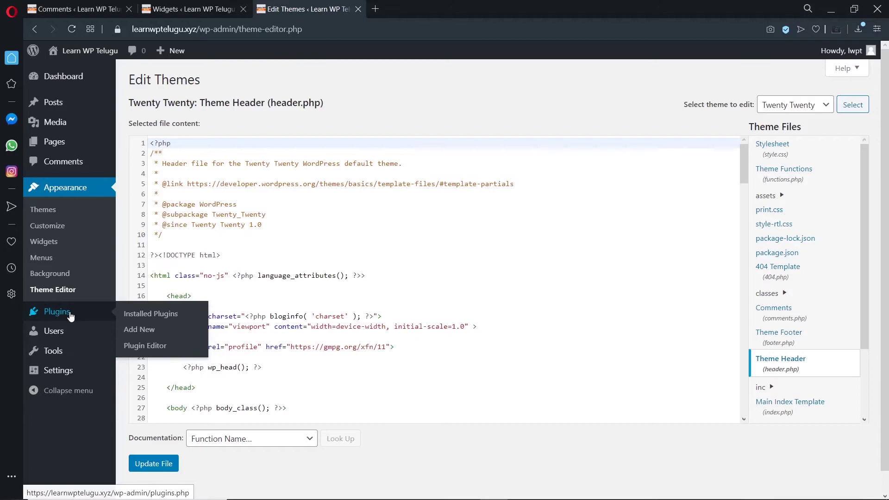
middle_click(70, 313)
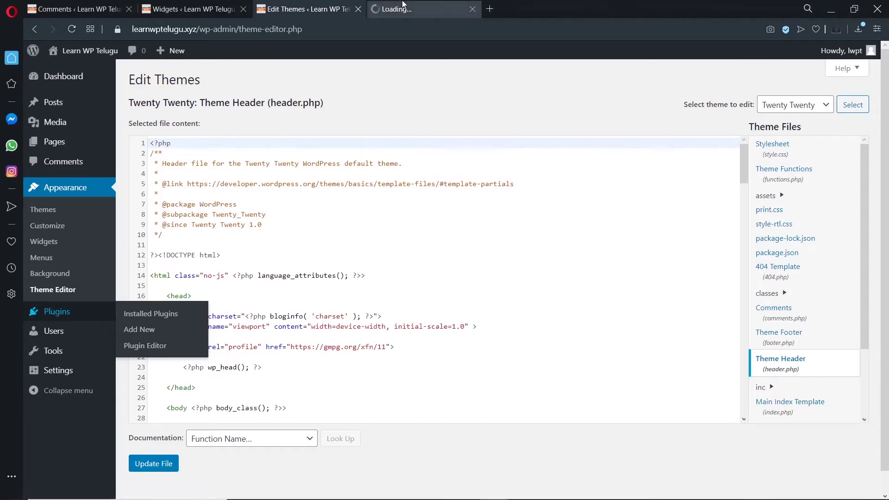
click(398, 8)
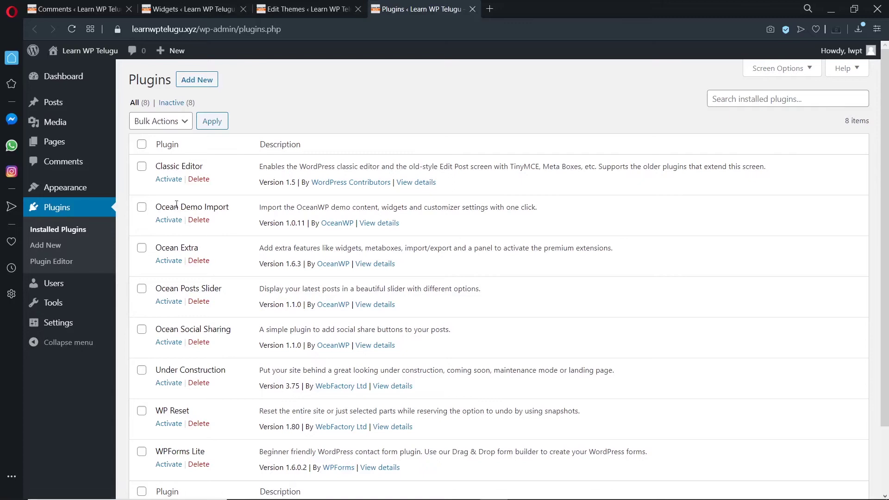
Open the Add Plugins page in a new tab and search the plugin directory for "elementor"
middle_click(197, 80)
click(537, 9)
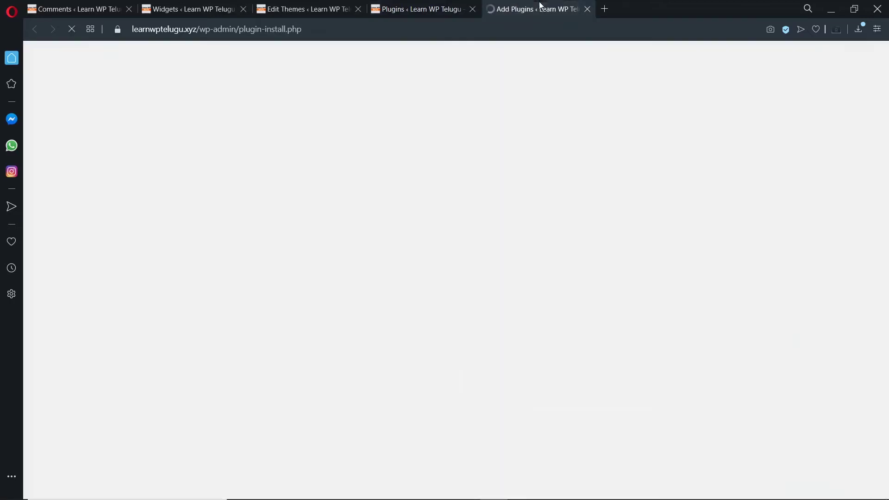
click(744, 111)
text(elementor)
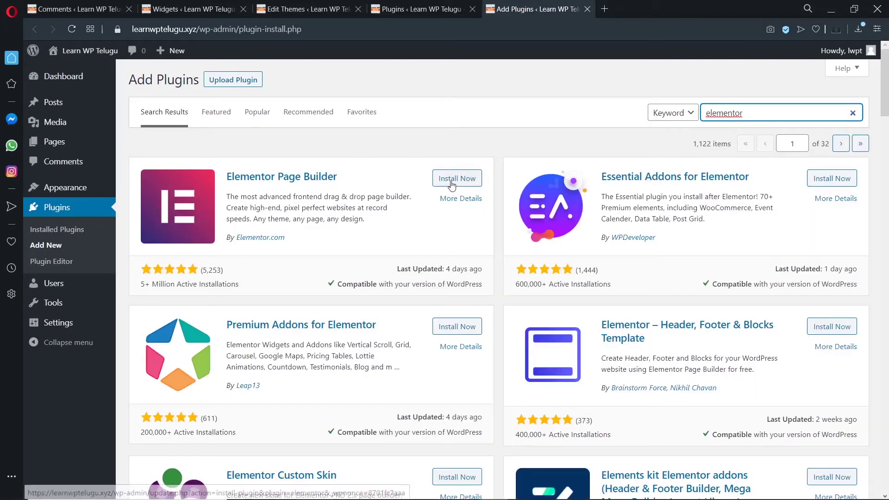
Return to the installed plugins list and bulk delete all of the plugins, from Classic Editor to WPForms Lite
click(417, 9)
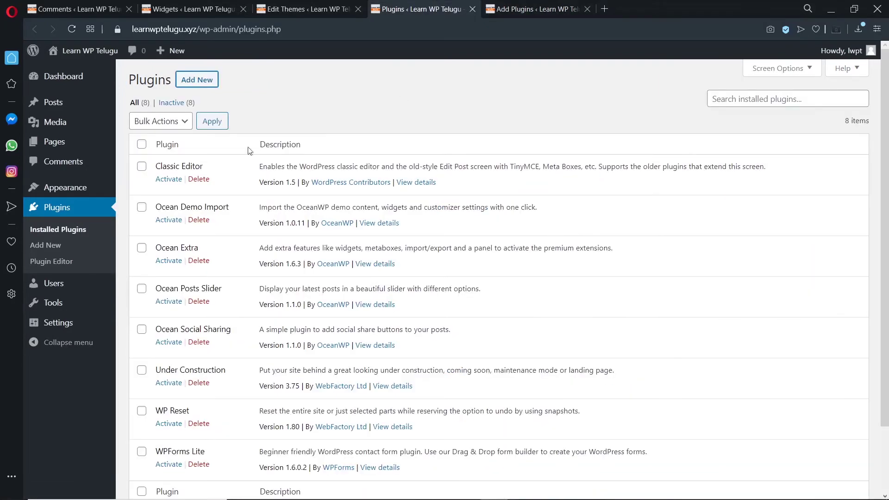
click(141, 146)
click(160, 121)
click(164, 182)
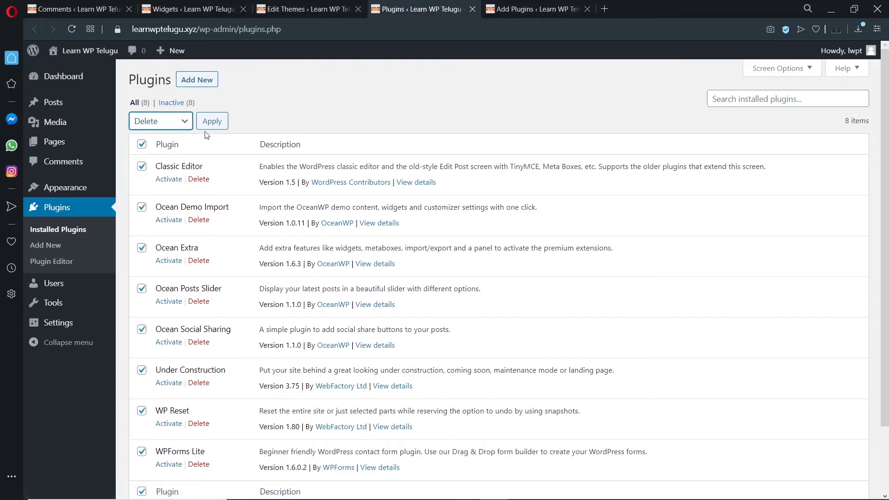
click(210, 123)
click(538, 104)
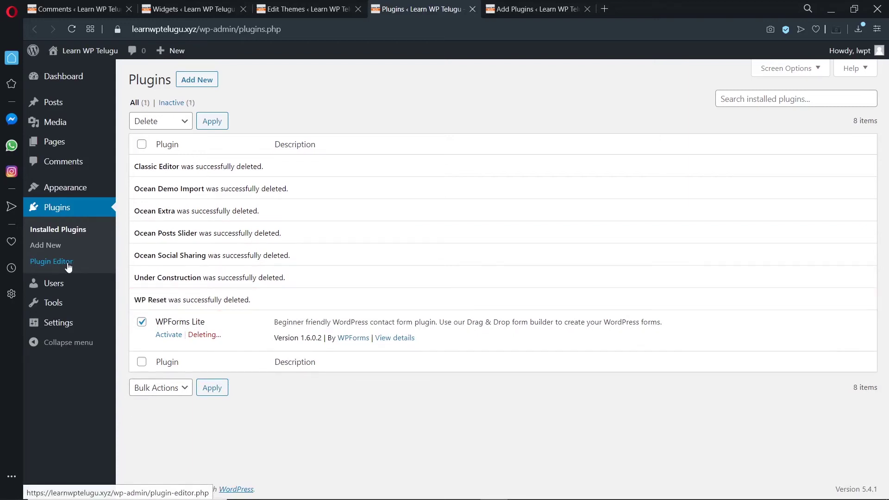
Open the Plugin Editor in a new tab and close the Add Plugins search tab
middle_click(68, 267)
middle_click(530, 4)
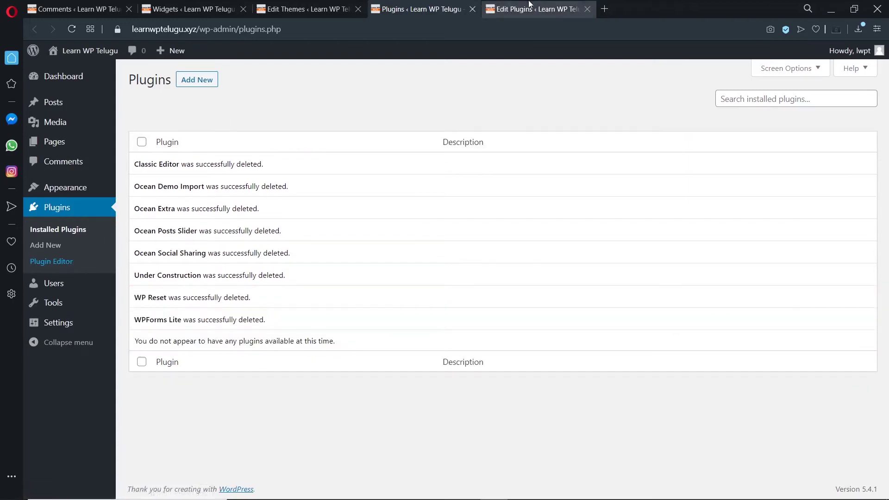
click(530, 3)
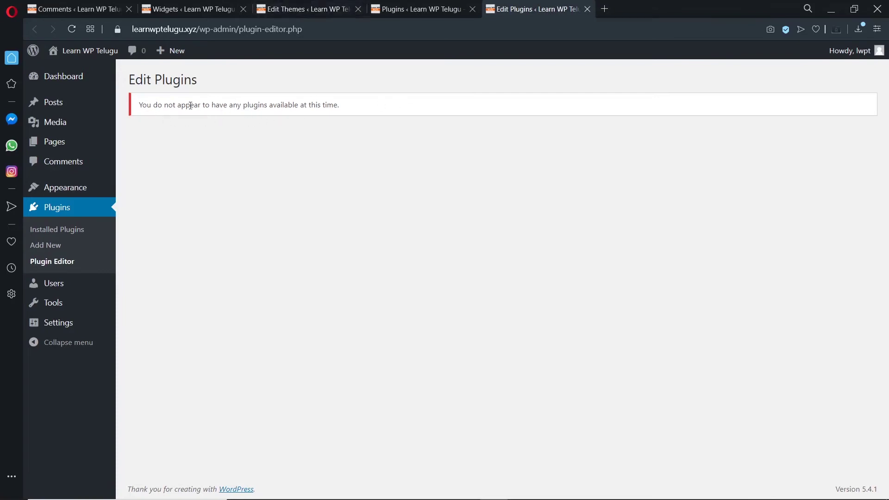
Return to the Plugins tab, then install and activate the Classic Editor plugin from the featured plugins
click(410, 4)
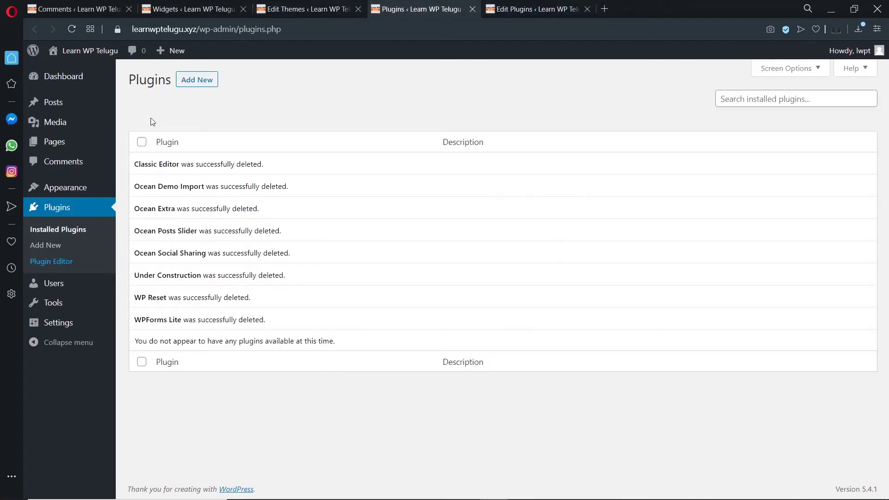
click(45, 245)
click(840, 181)
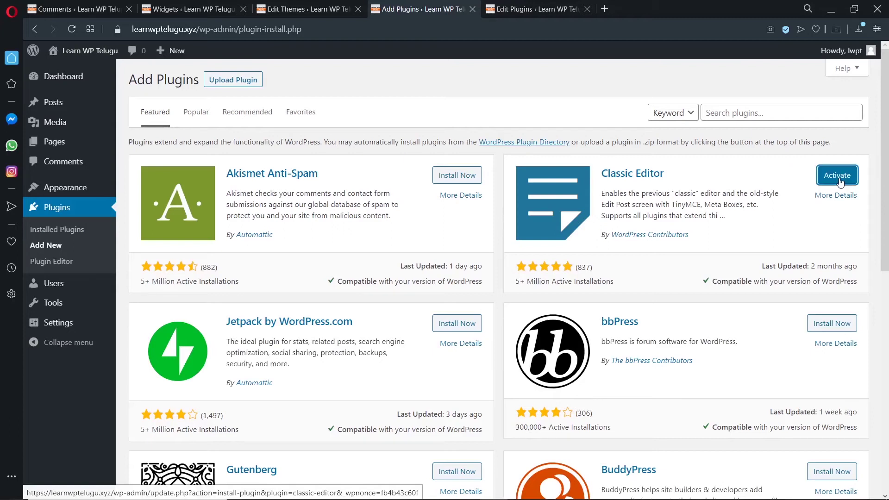
click(840, 182)
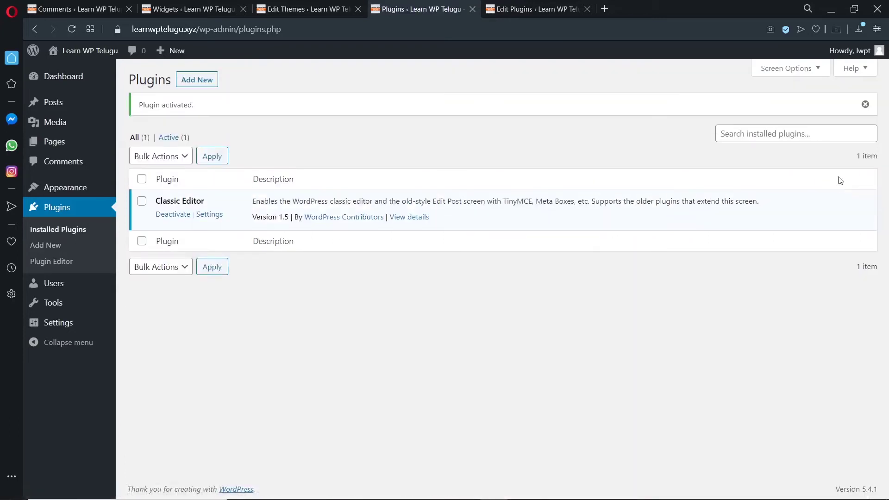
click(532, 9)
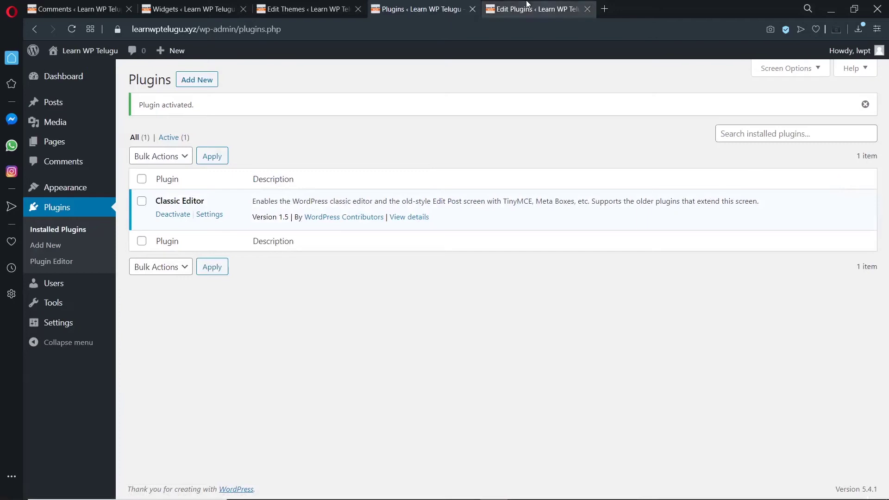
click(76, 30)
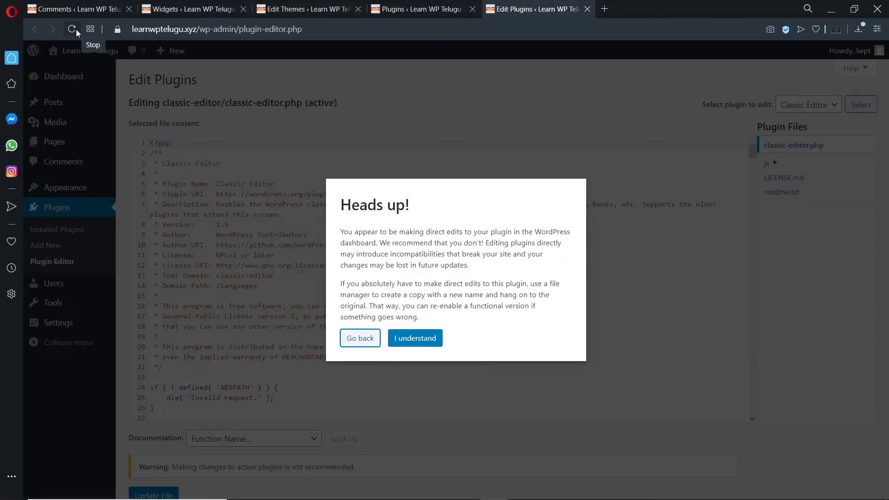
click(361, 339)
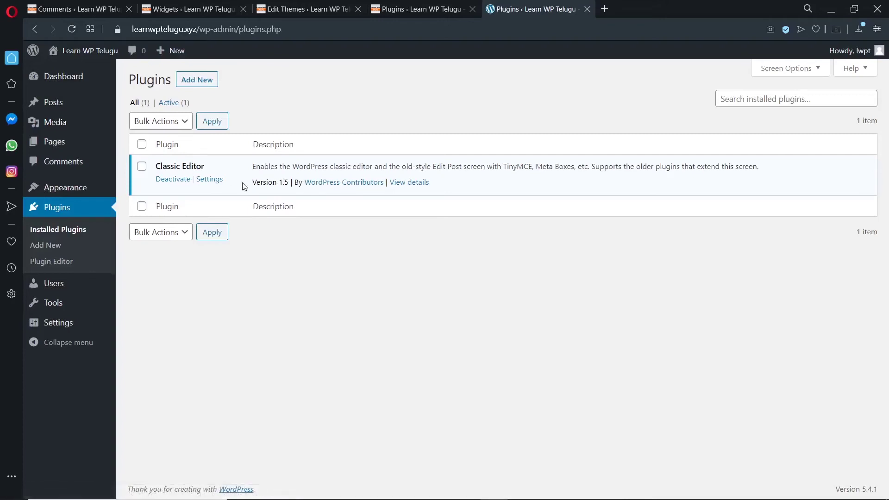
Open the Plugin Editor in a new tab and acknowledge the warning about editing plugins directly
middle_click(72, 260)
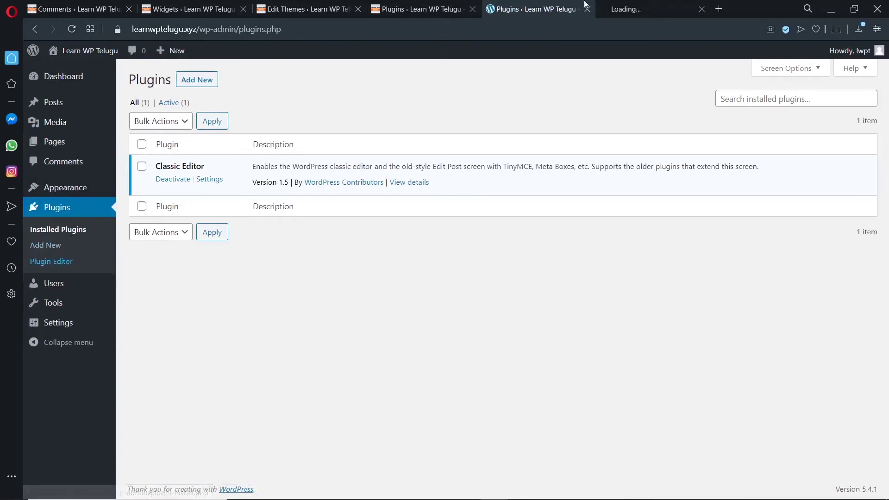
click(643, 5)
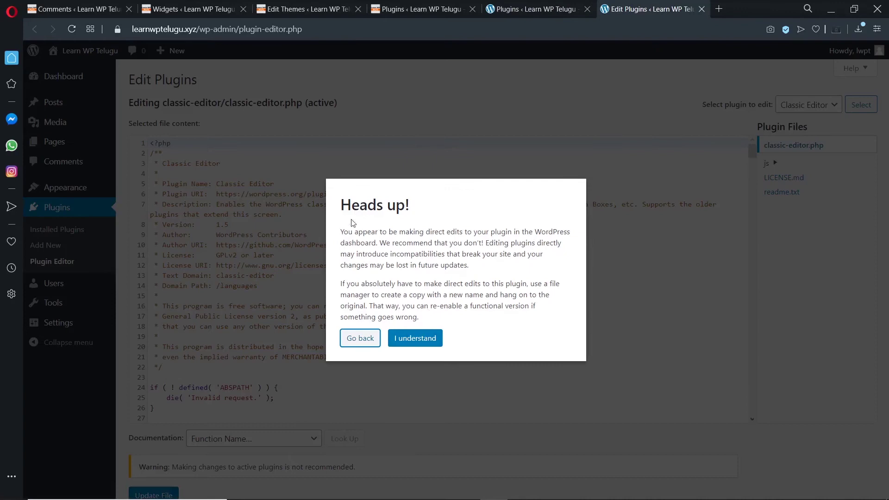
click(341, 232)
click(416, 338)
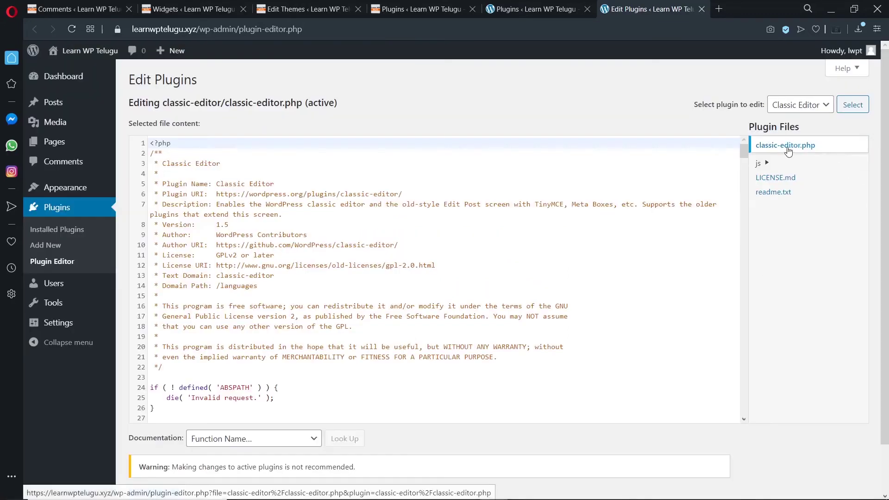
Expand the Classic Editor plugin's js folder and view its block-editor-plugin.js file
click(760, 165)
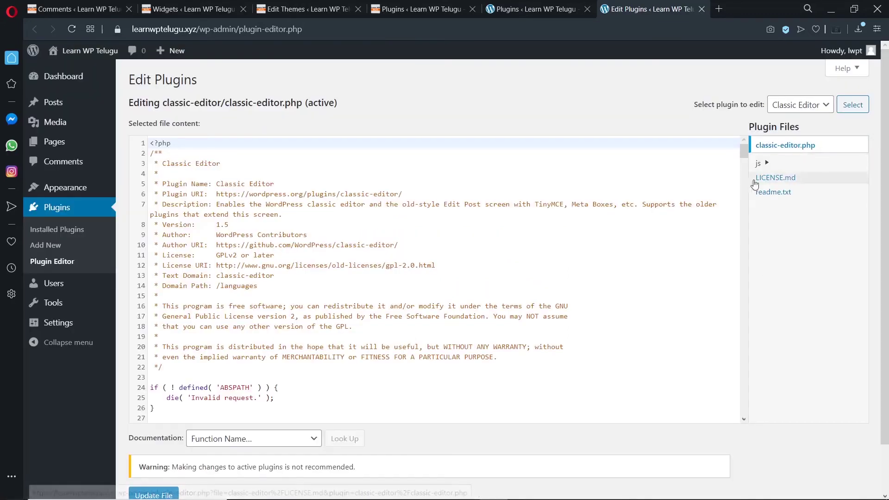
click(776, 178)
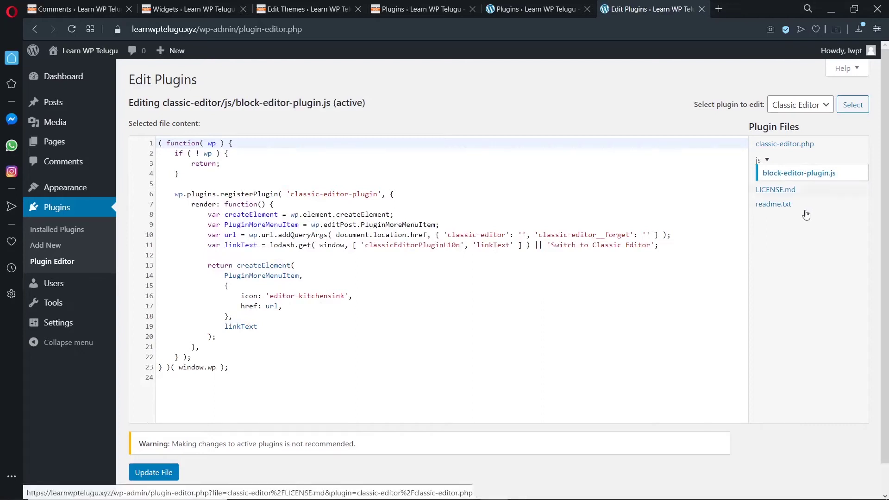
Switch back to the installed plugins tab and open the Users list to review the existing administrator account
click(379, 8)
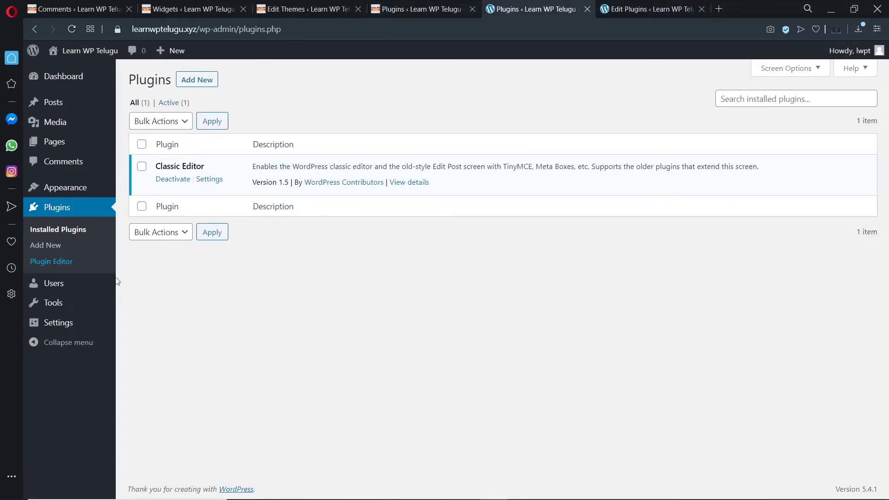
click(57, 284)
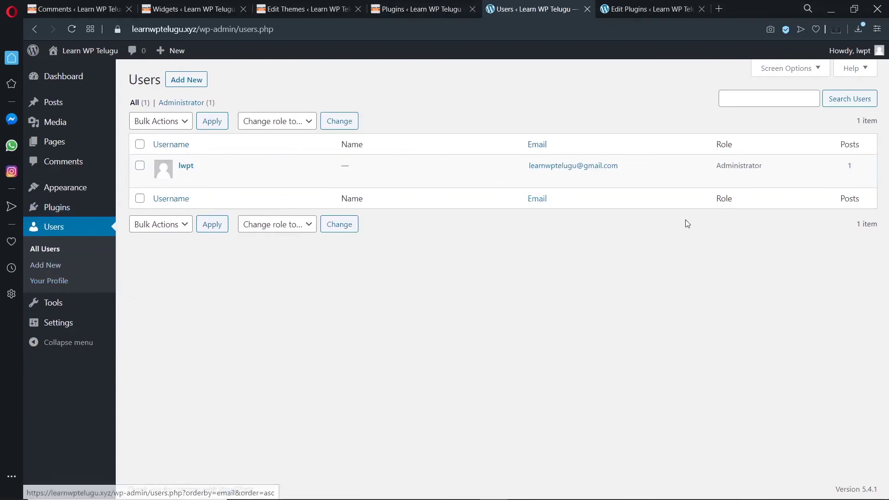
mouse_move(177, 181)
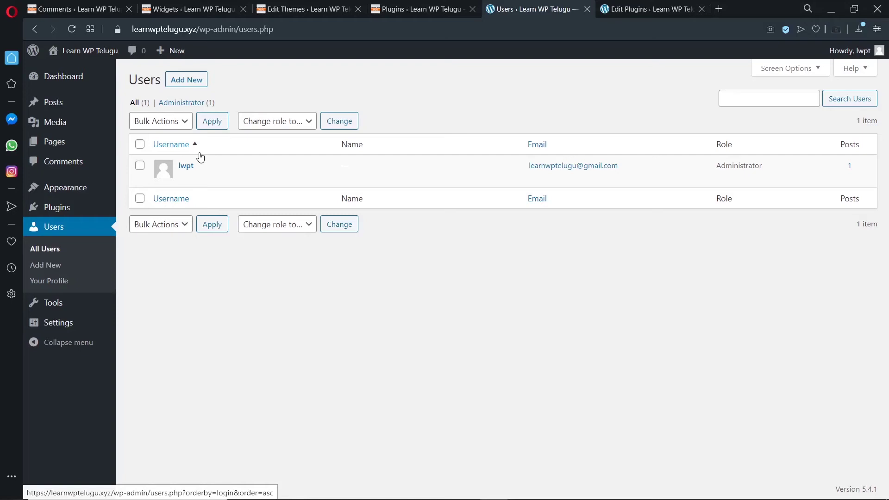
Open the Add New User form and check the available roles without choosing another one
click(193, 77)
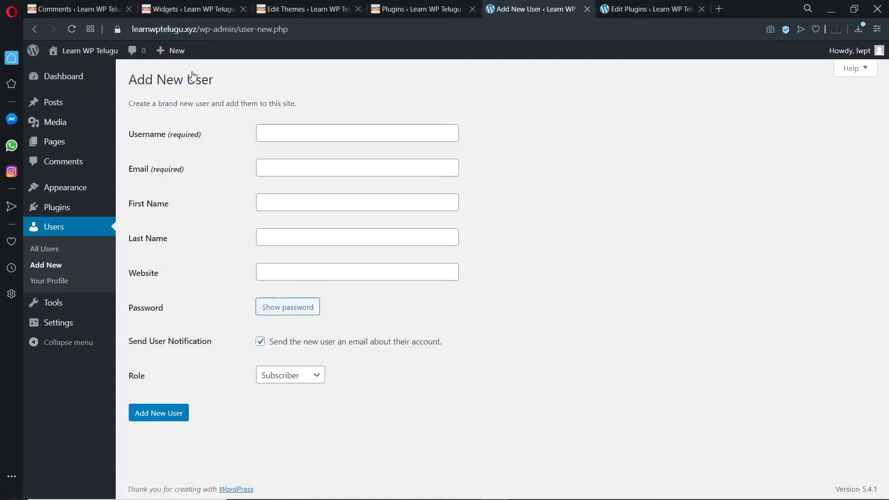
click(290, 381)
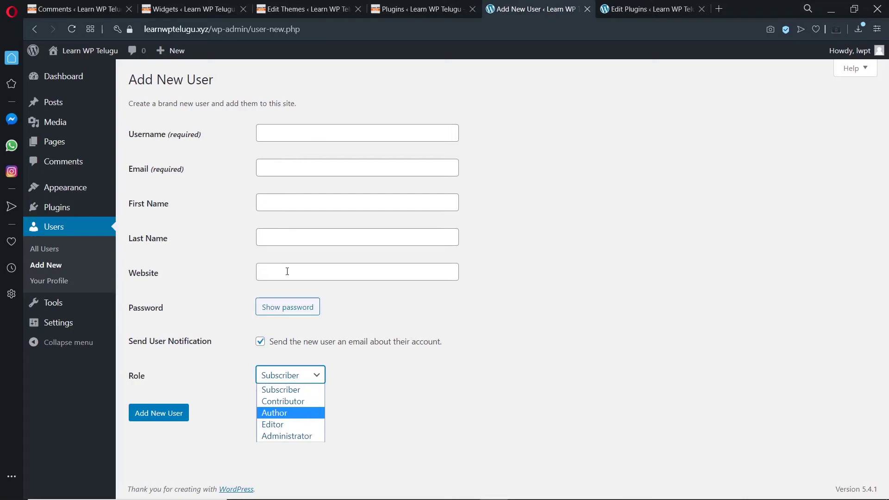
click(208, 234)
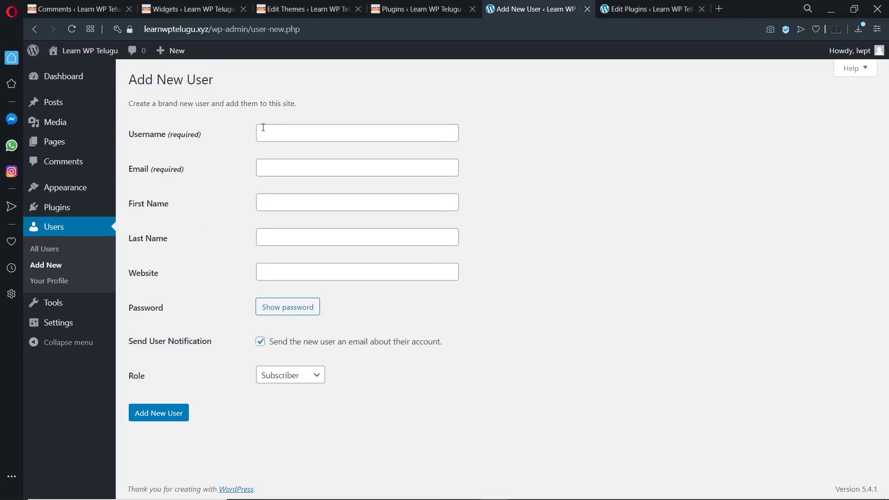
Open the current user's own profile and look through its personal options, name and contact info sections
click(51, 249)
click(49, 286)
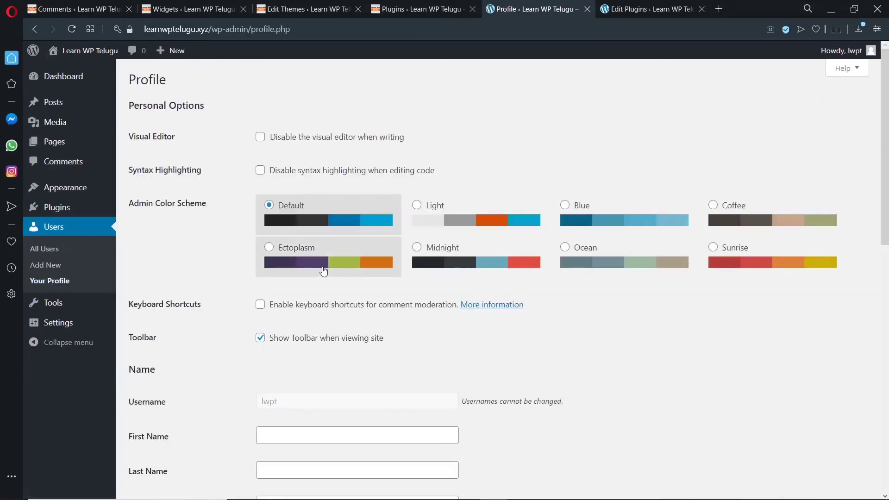
scroll(207, 200, down, 5)
scroll(208, 200, down, 5)
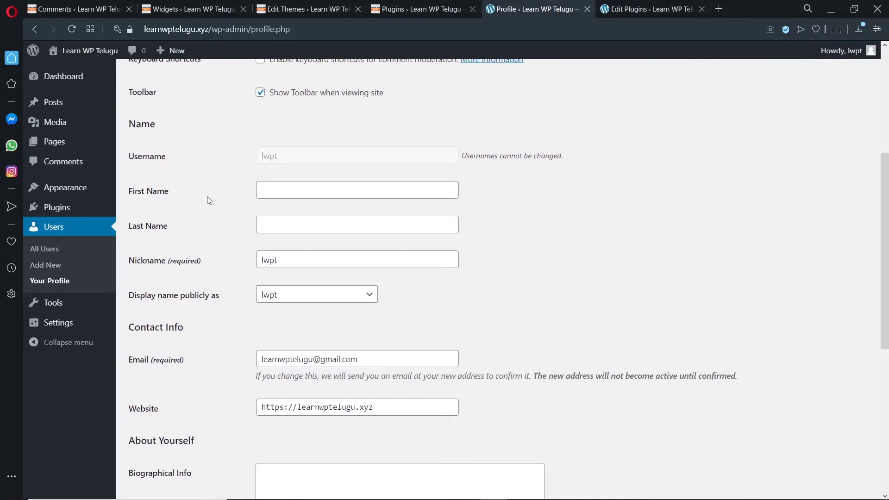
scroll(207, 200, up, 10)
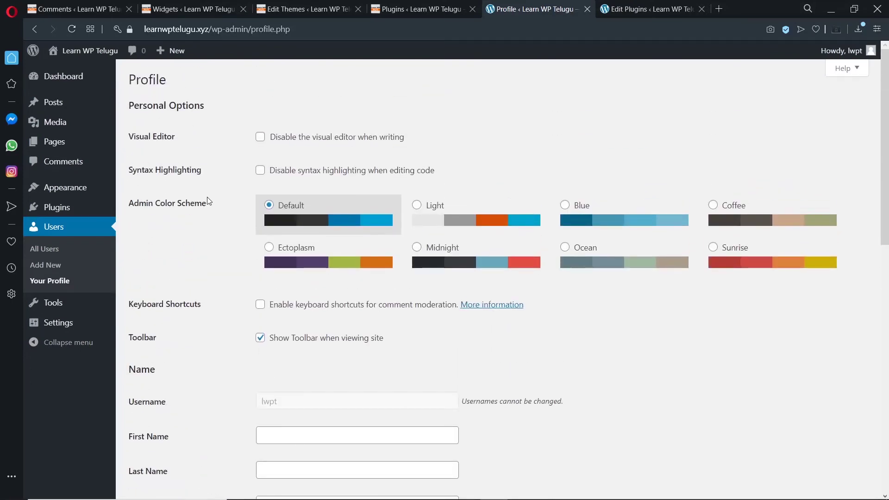
Preview the Light, Blue, Coffee, Sunrise, Ocean, Midnight and Ectoplasm admin color schemes, and return to Default
scroll(207, 200, down, 1)
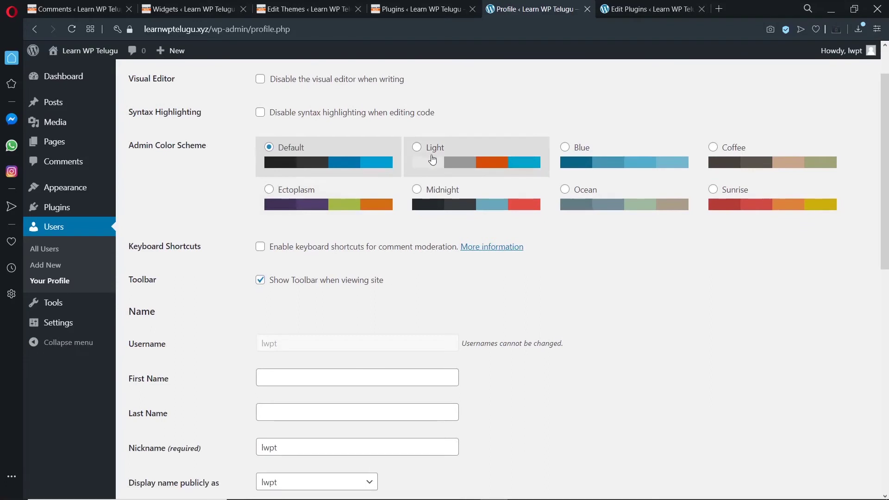
click(417, 147)
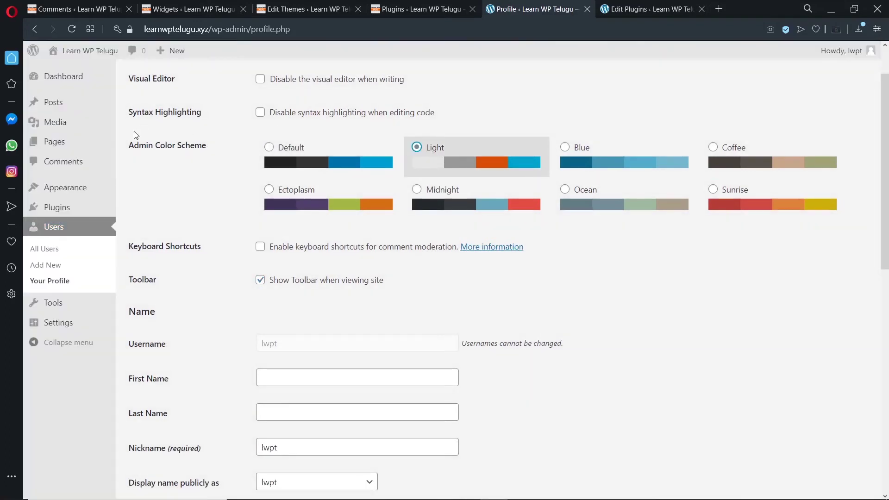
click(588, 152)
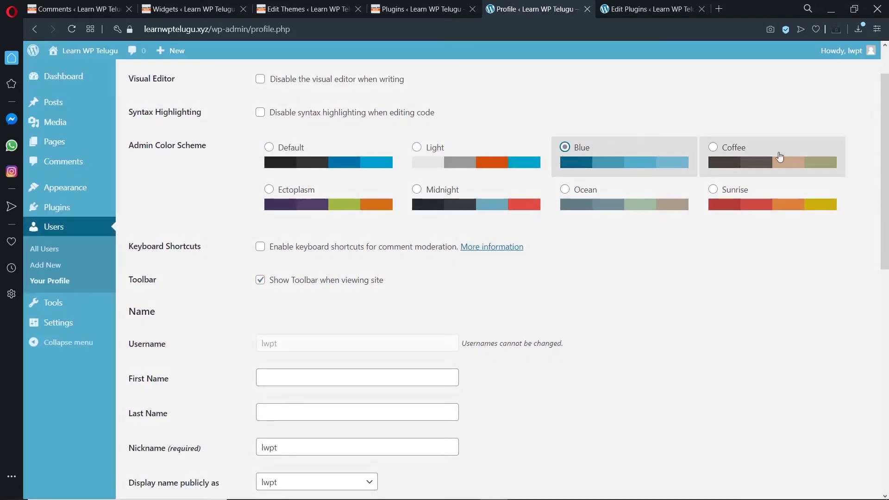
click(754, 156)
click(742, 187)
click(602, 190)
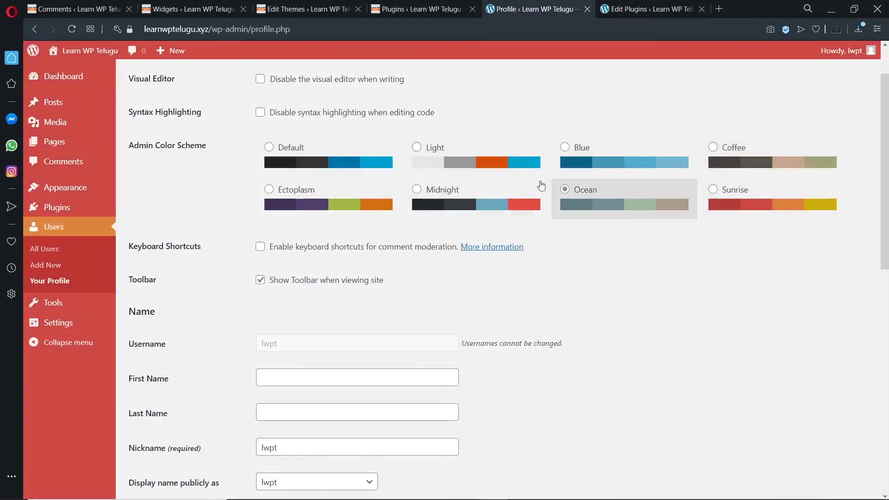
click(464, 190)
click(298, 190)
click(274, 144)
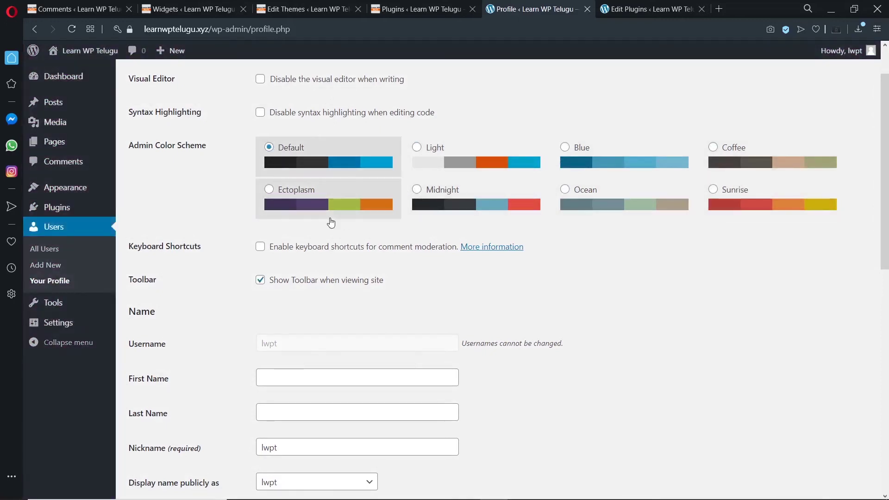
Review the profile's nickname, contact info, biographical info, profile picture and account management sections without editing them
scroll(296, 281, down, 3)
scroll(287, 287, down, 4)
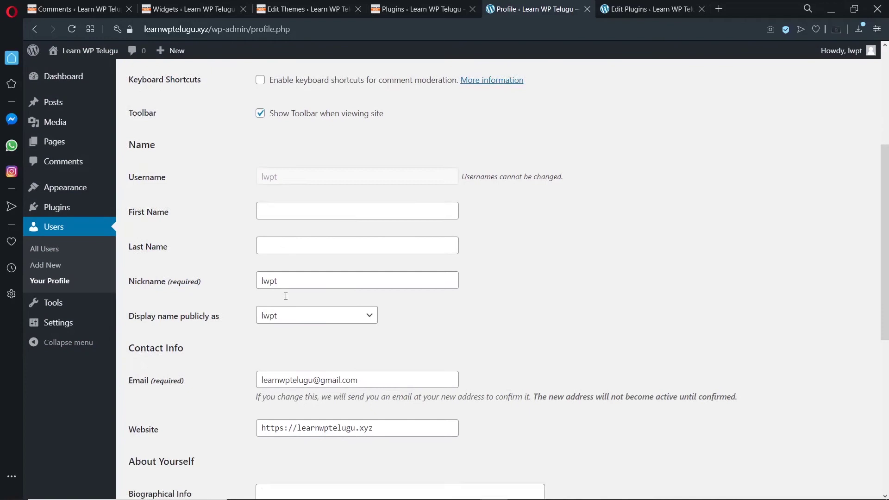
scroll(325, 186, up, 1)
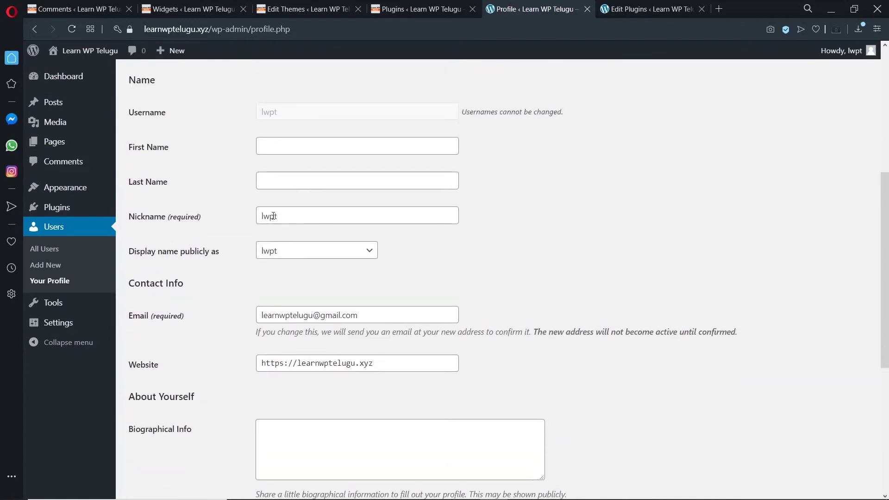
drag(284, 216, 261, 217)
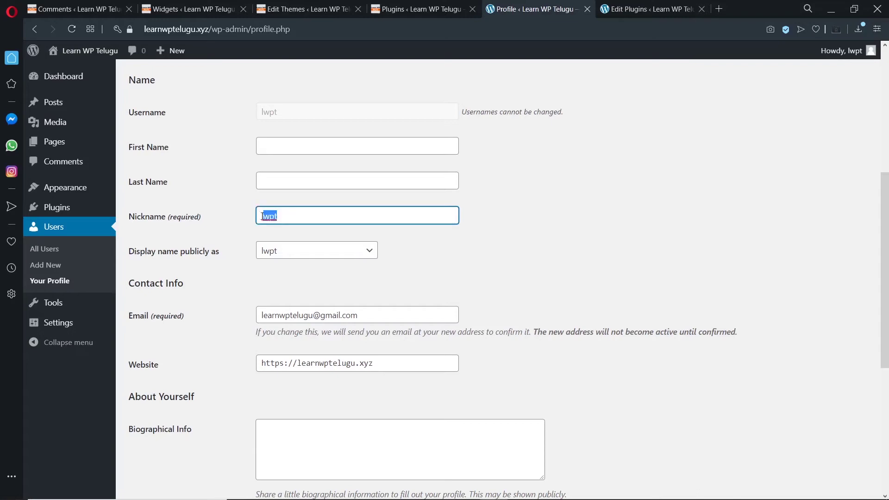
click(231, 221)
scroll(230, 221, down, 3)
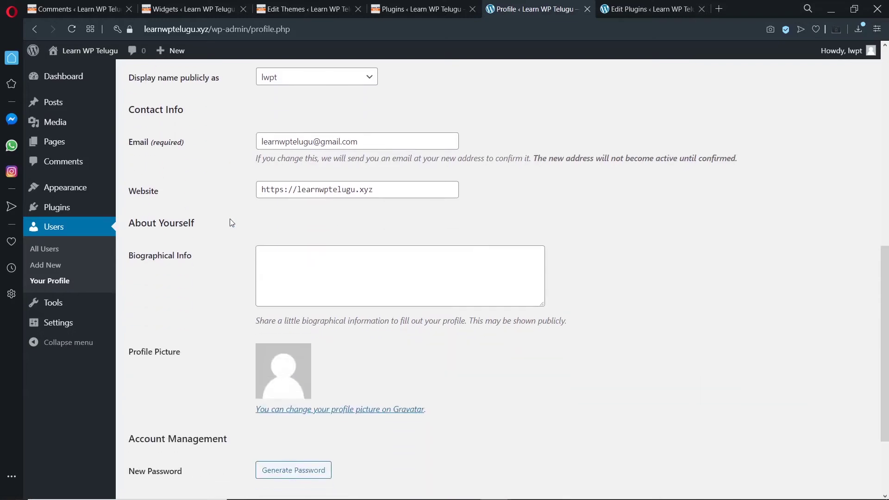
scroll(265, 274, down, 2)
scroll(264, 274, up, 5)
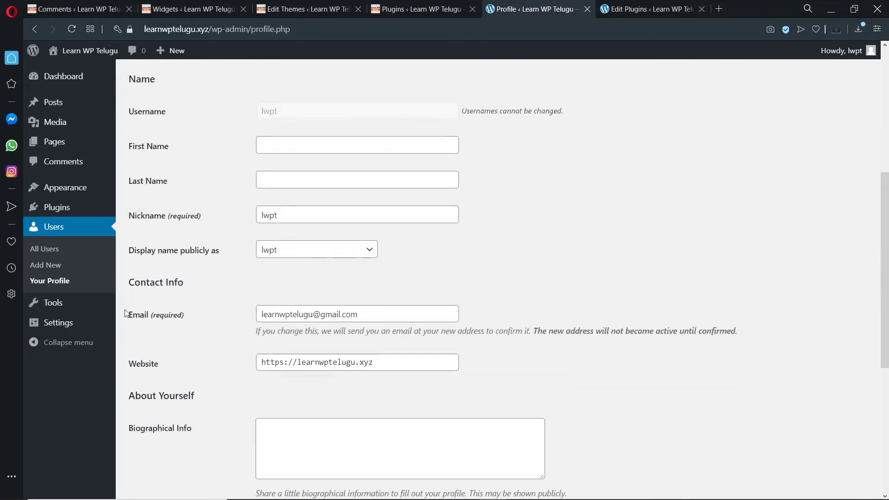
Open the Tools area and view its Available Tools, Import and Export pages
click(54, 306)
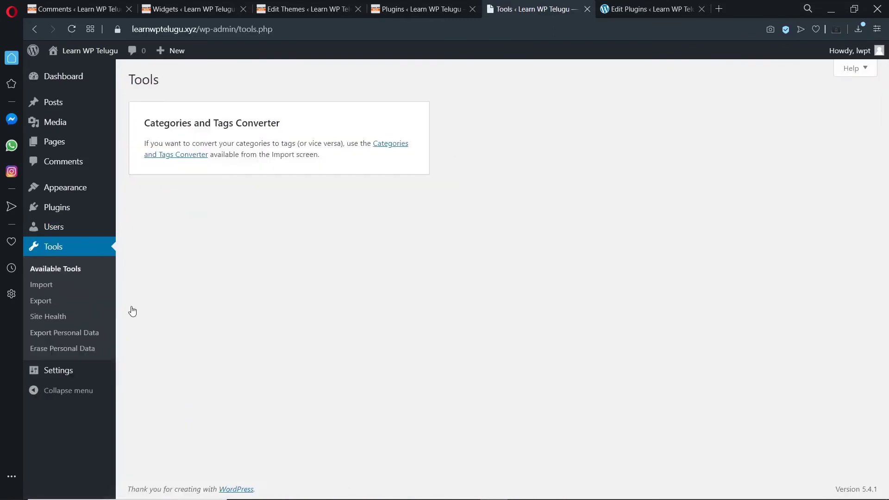
click(57, 287)
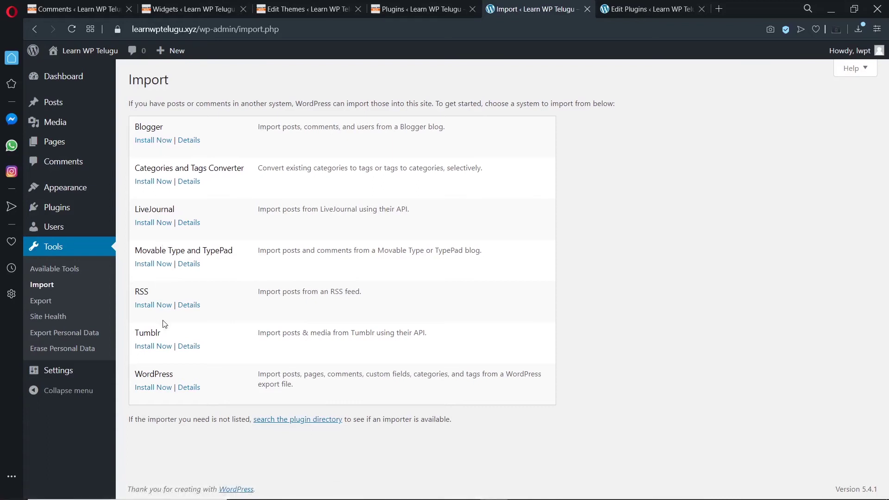
click(45, 301)
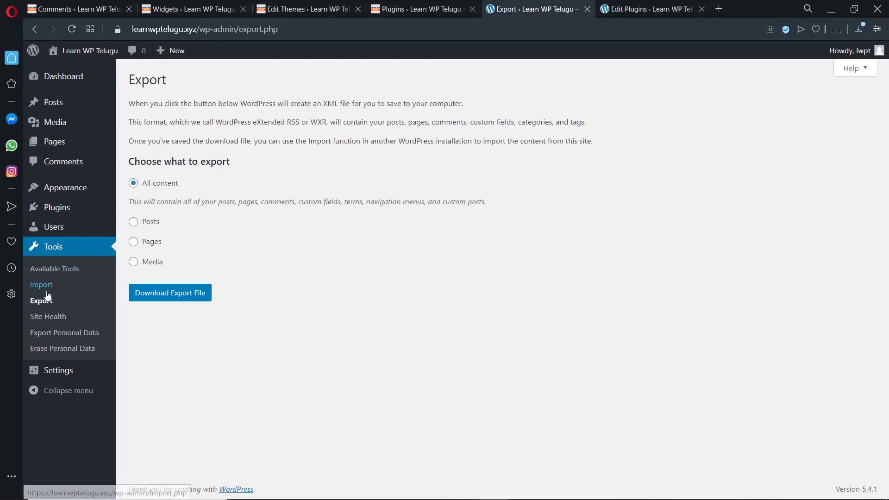
Expand the older PHP version recommendation in Site Health and view the Export Personal Data and Erase Personal Data pages
click(44, 318)
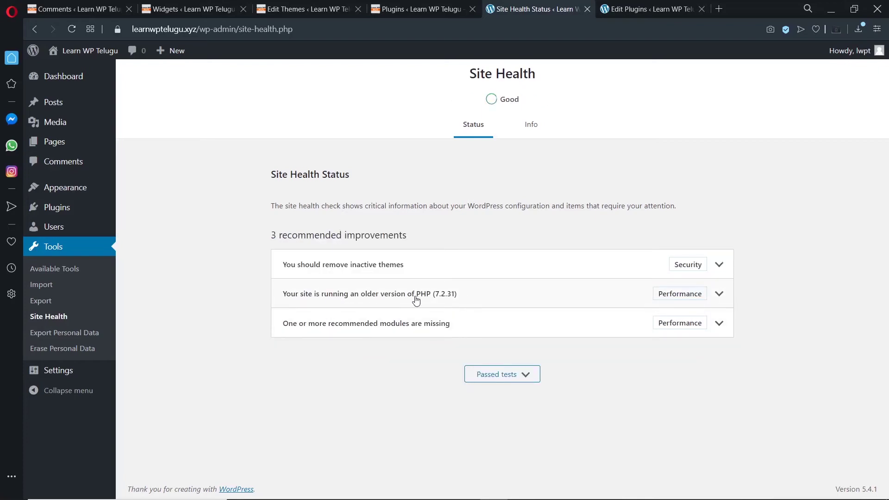
click(453, 300)
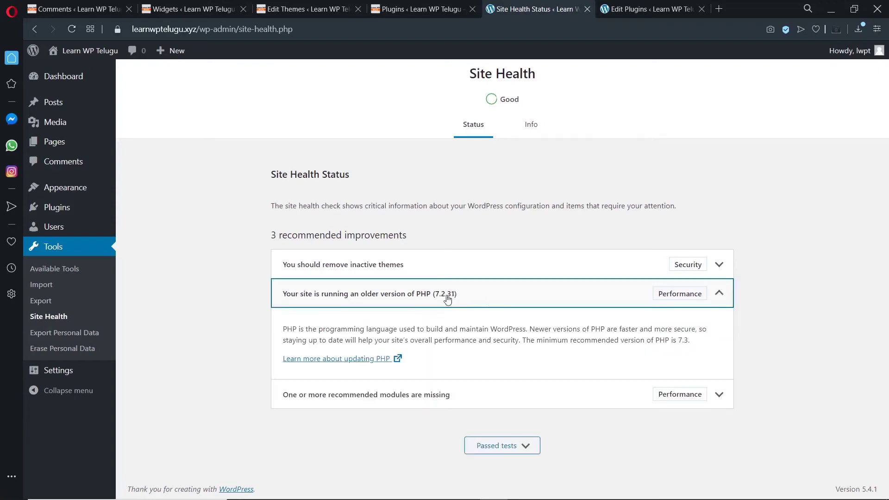
click(87, 334)
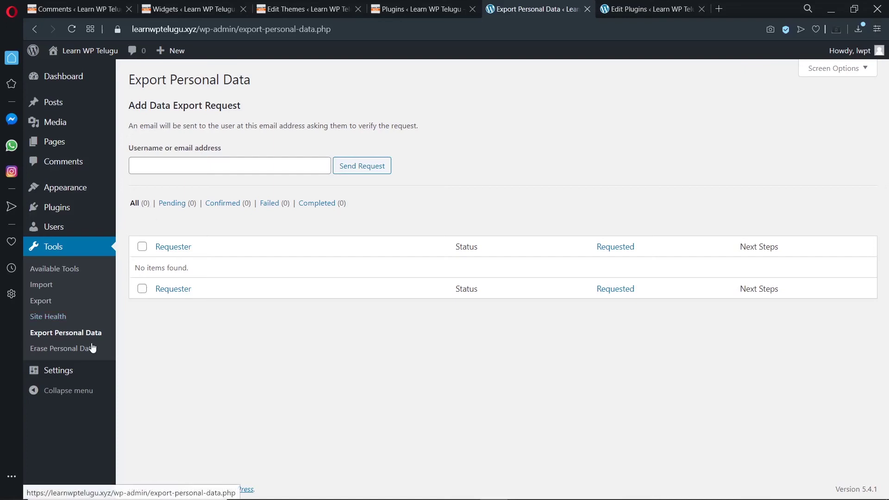
click(81, 352)
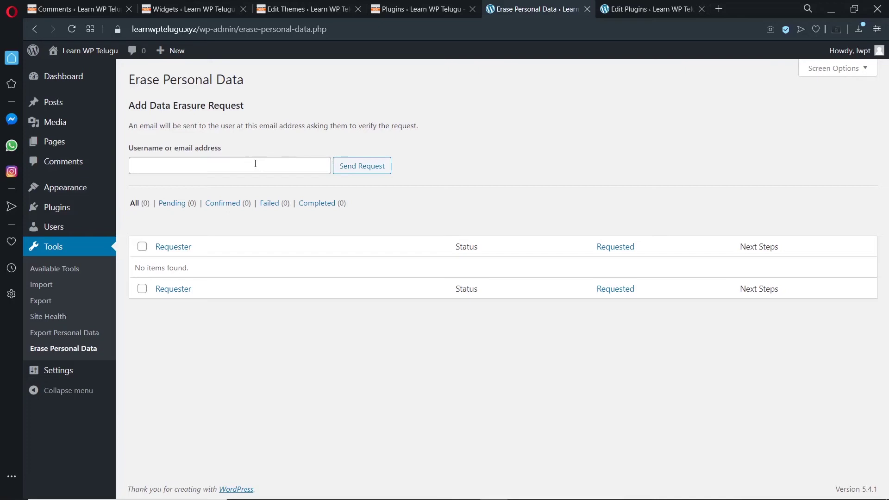
Open the General settings and review the site title, tagline, site addresses and administration email fields without changing them
mouse_move(68, 375)
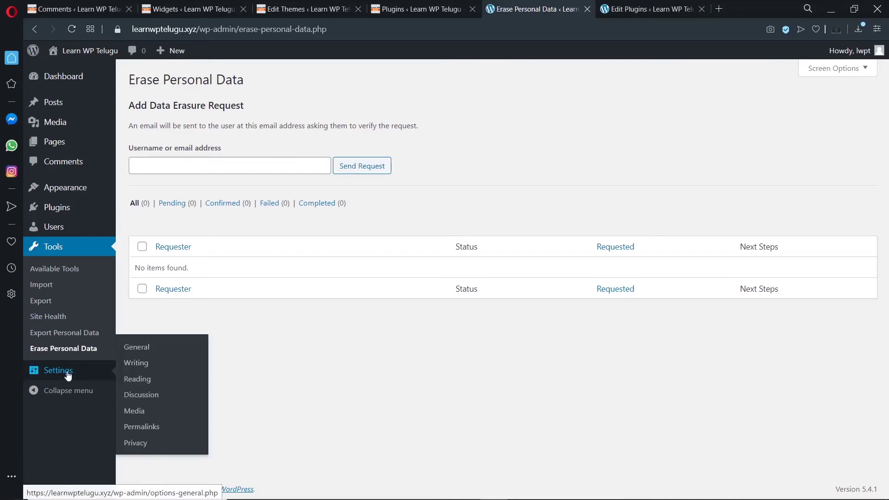
click(145, 348)
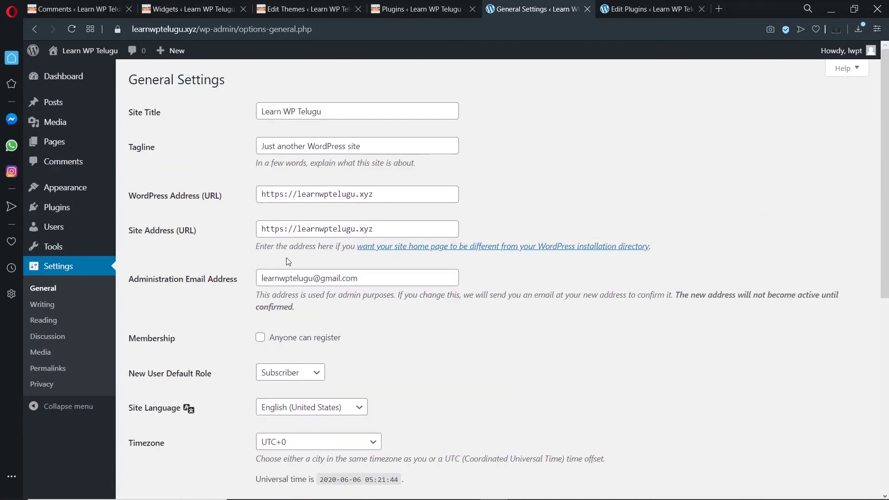
click(299, 112)
click(303, 148)
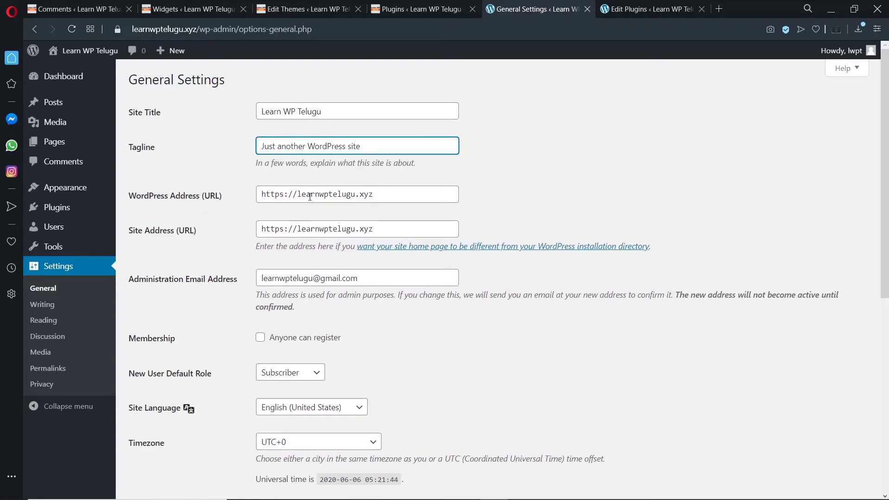
scroll(326, 250, down, 1)
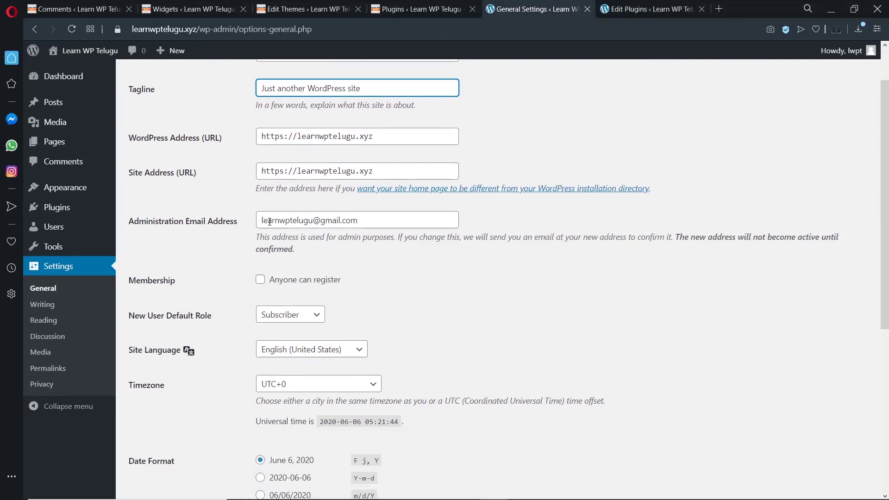
double_click(282, 222)
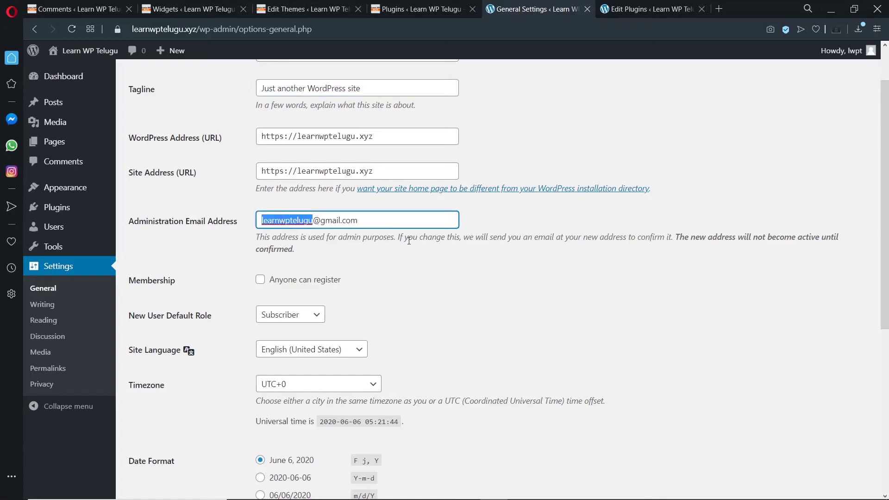
click(426, 258)
Enable the Anyone can register membership option and check the available new user default roles, keeping Subscriber
scroll(258, 144, down, 3)
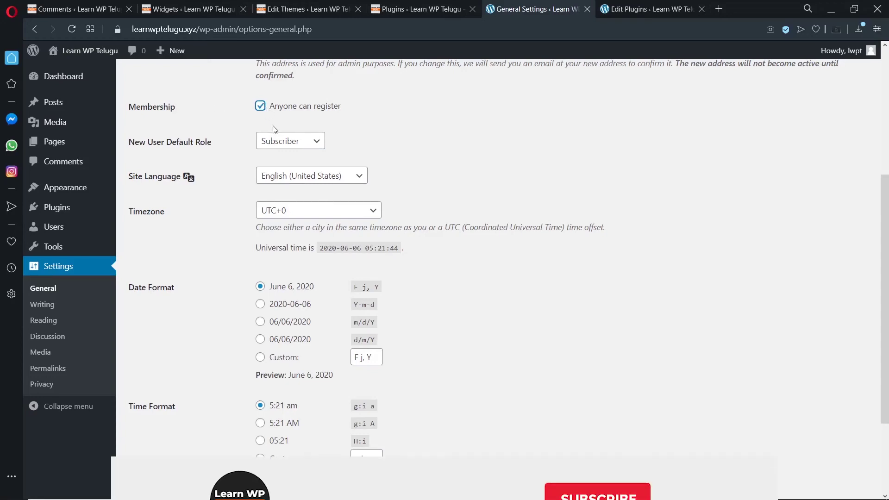
click(288, 141)
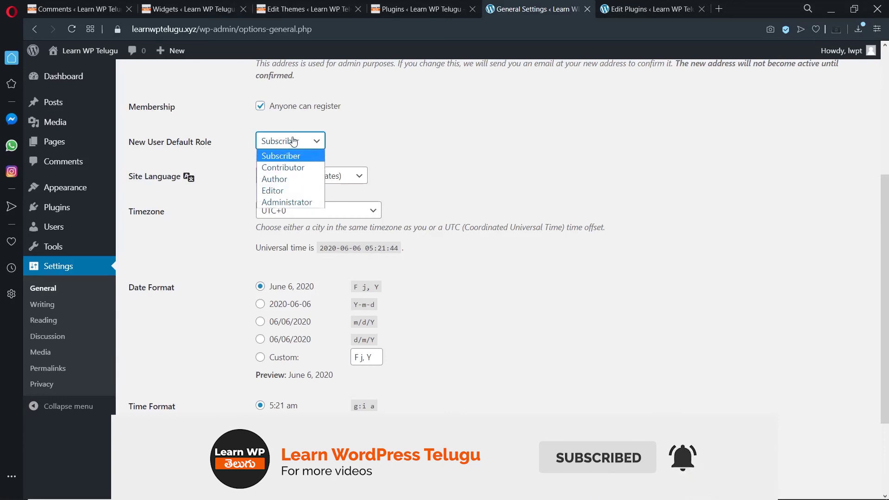
click(367, 136)
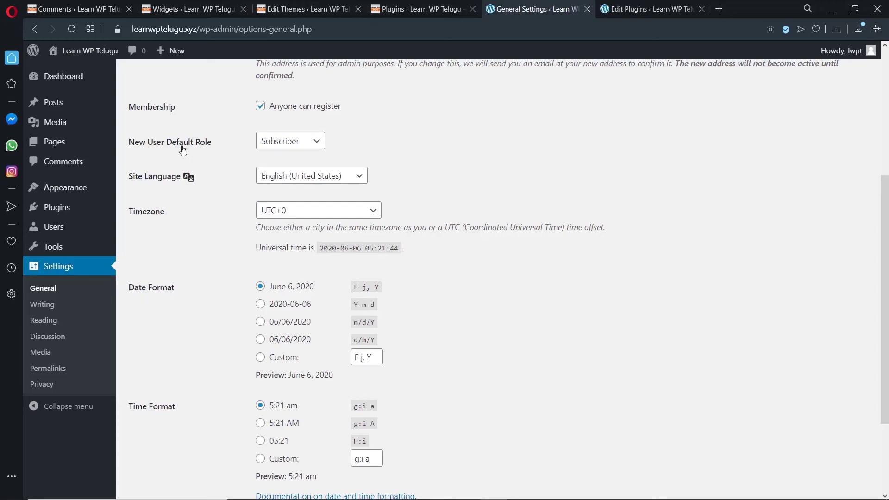
Browse the available site languages without choosing another one, and review the timezone, date format and time format settings
click(314, 177)
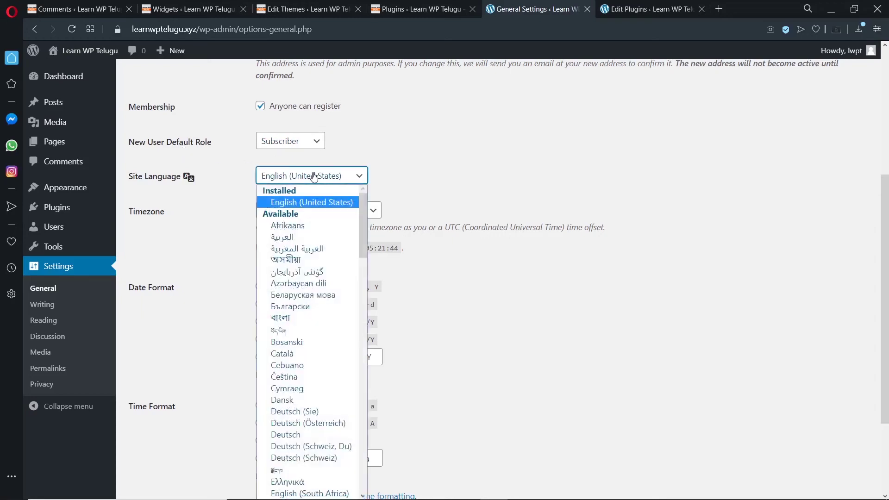
scroll(309, 361, down, 20)
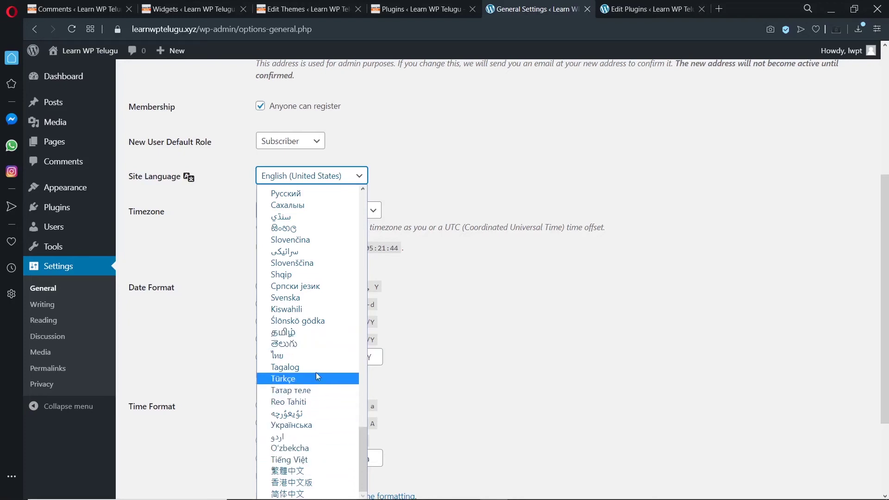
scroll(315, 329, up, 3)
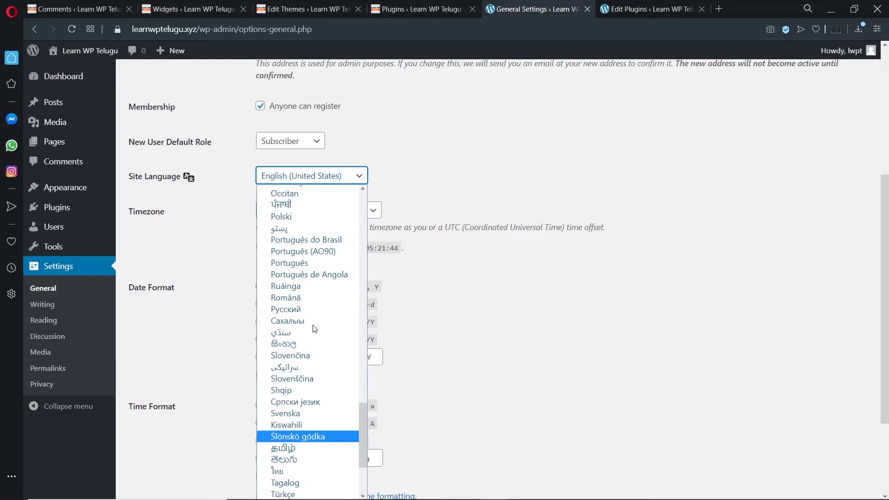
scroll(315, 329, up, 3)
scroll(316, 324, up, 6)
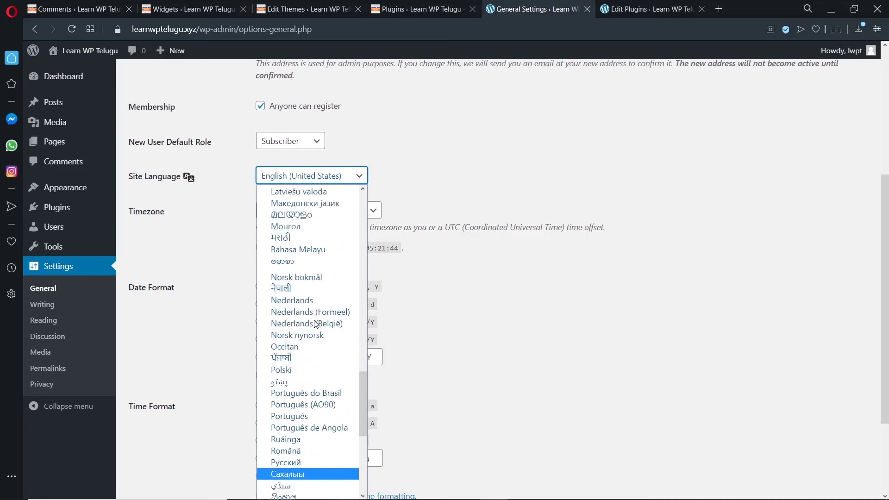
scroll(316, 324, up, 18)
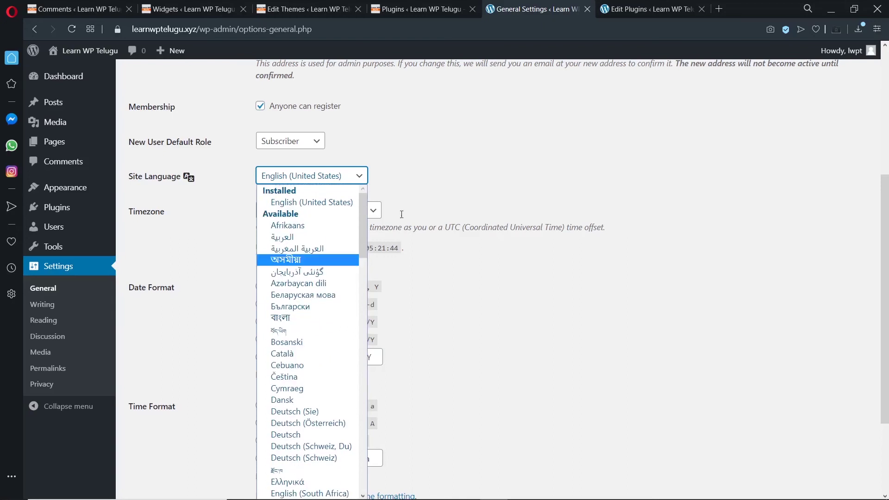
click(462, 163)
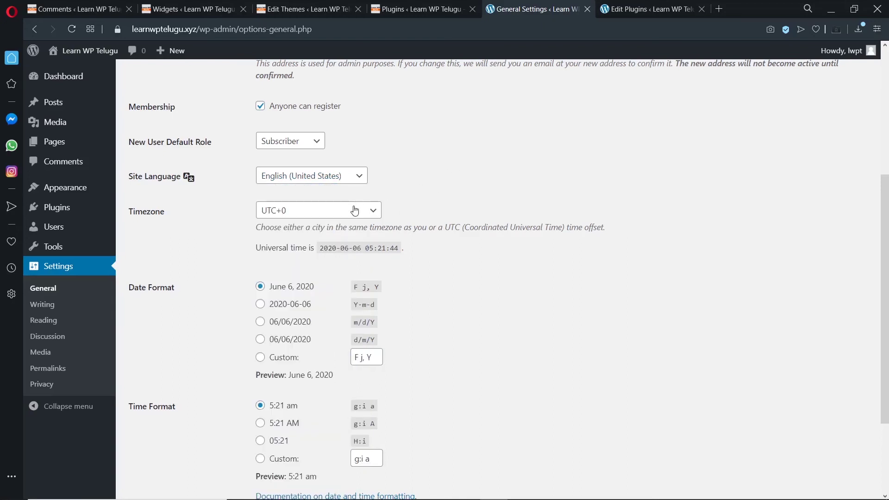
scroll(354, 211, down, 3)
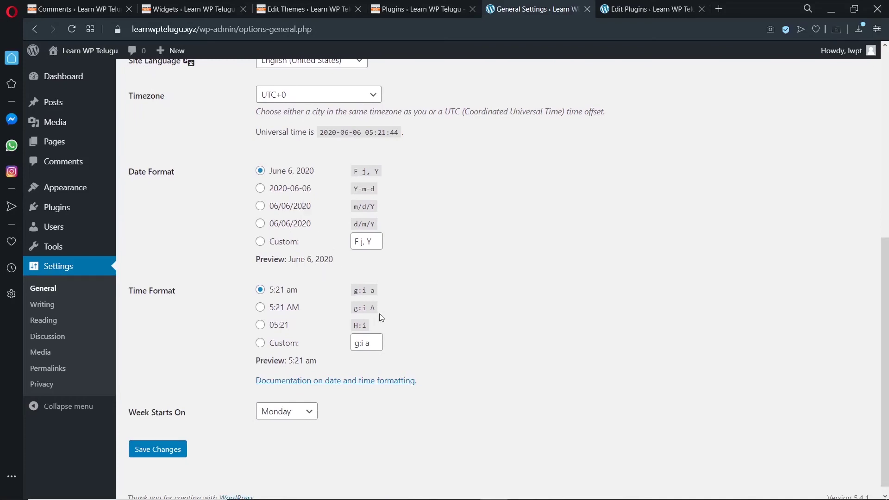
Open the Writing settings and check the default post format choices, keeping Standard
click(42, 306)
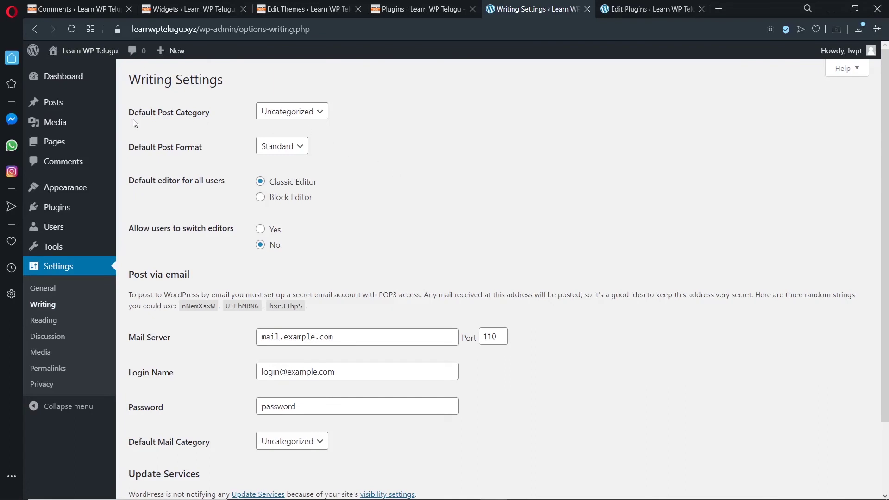
click(304, 147)
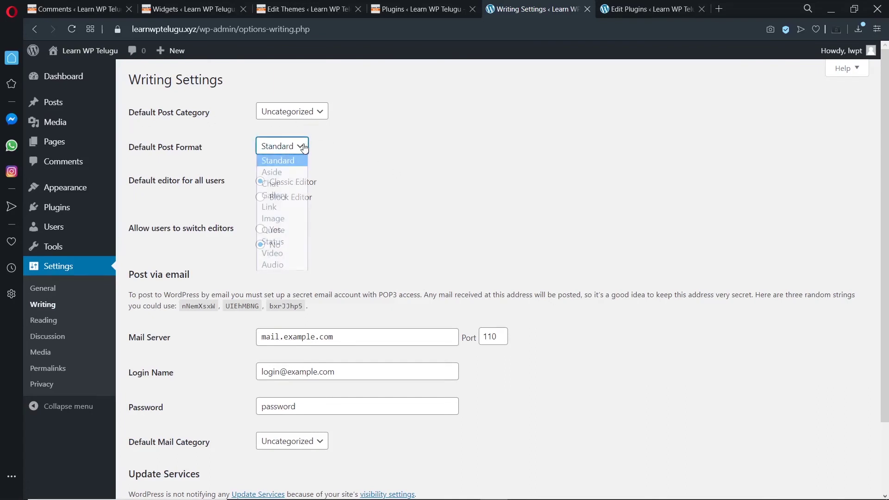
click(303, 148)
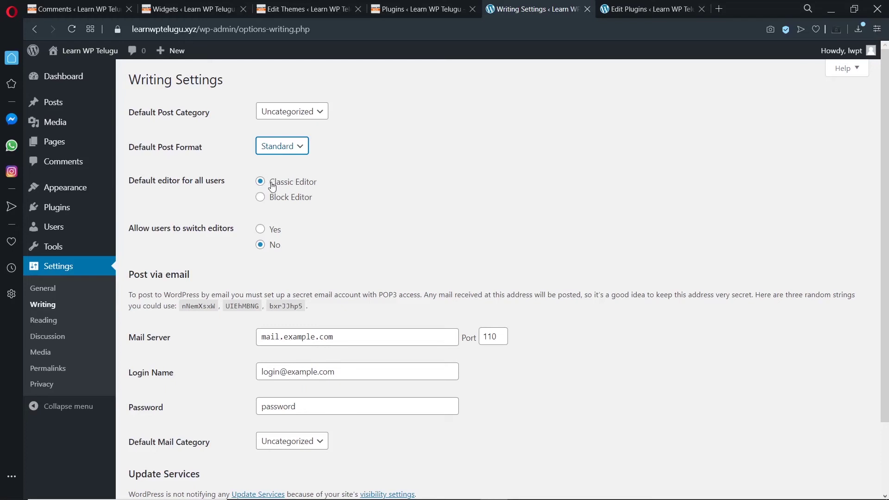
Review the default editor options for all users, keeping Classic Editor, and look over the rest of the Writing settings
drag(271, 182, 328, 182)
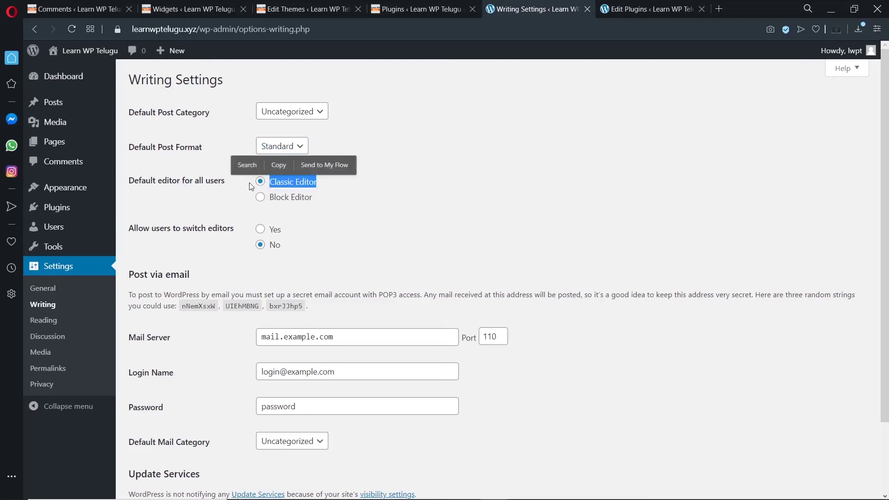
click(233, 205)
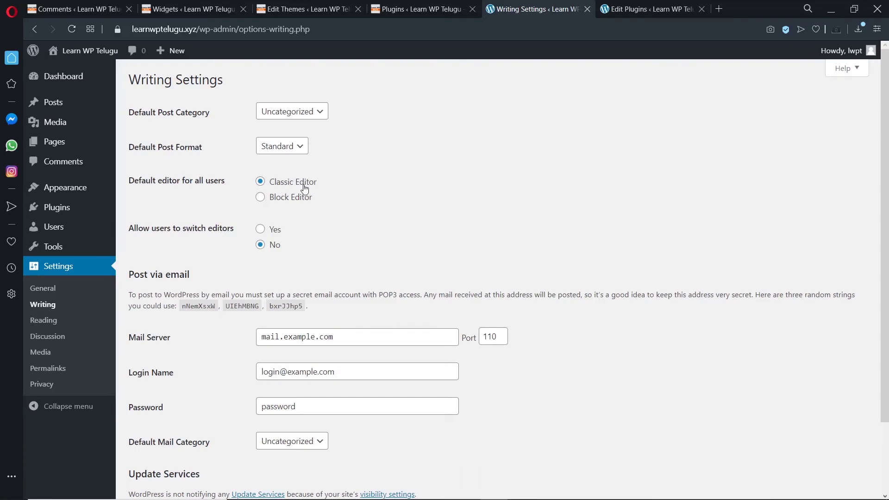
scroll(304, 188, down, 2)
Open the Reading settings and check the search engine visibility option, keeping Discourage search engines from indexing this site enabled
click(43, 320)
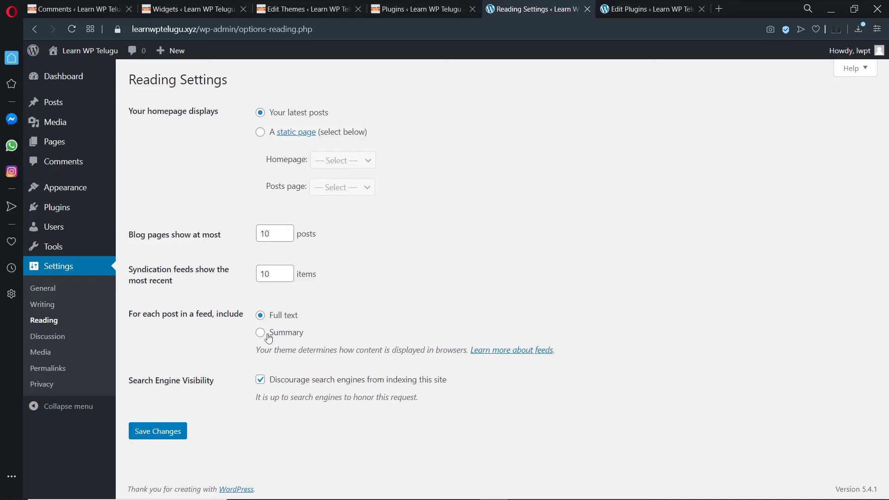
drag(130, 381, 273, 386)
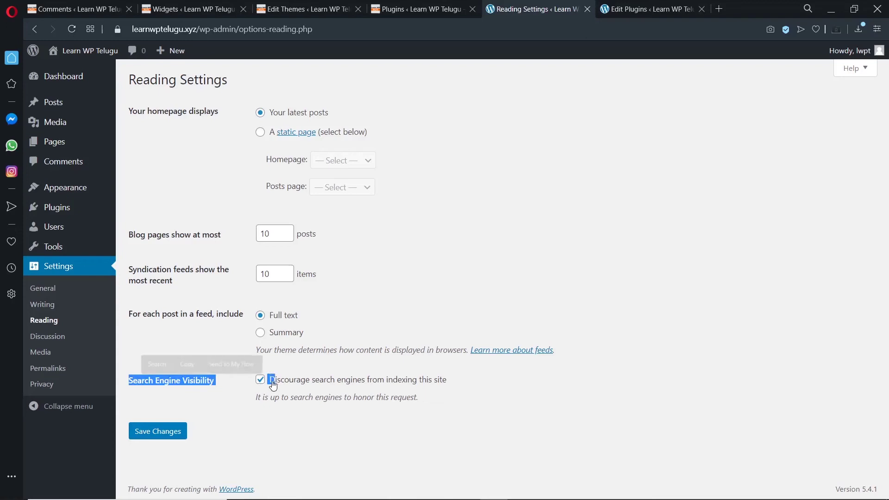
click(274, 386)
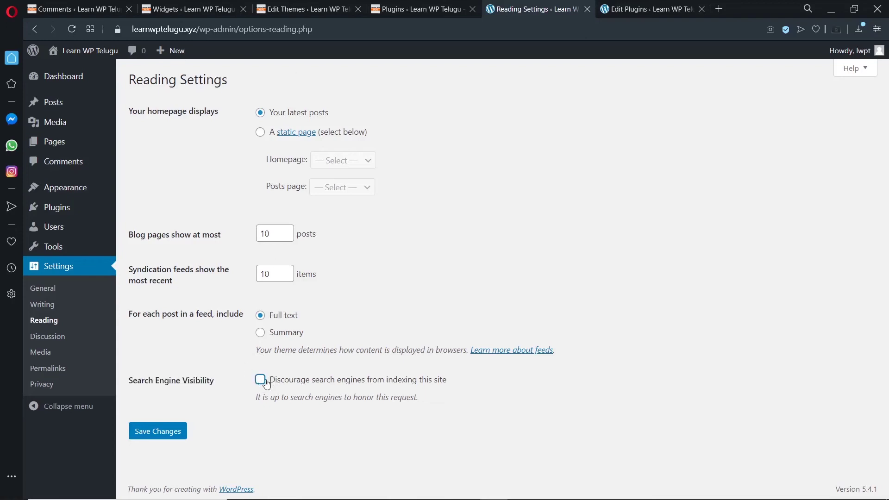
click(260, 381)
drag(454, 380, 266, 384)
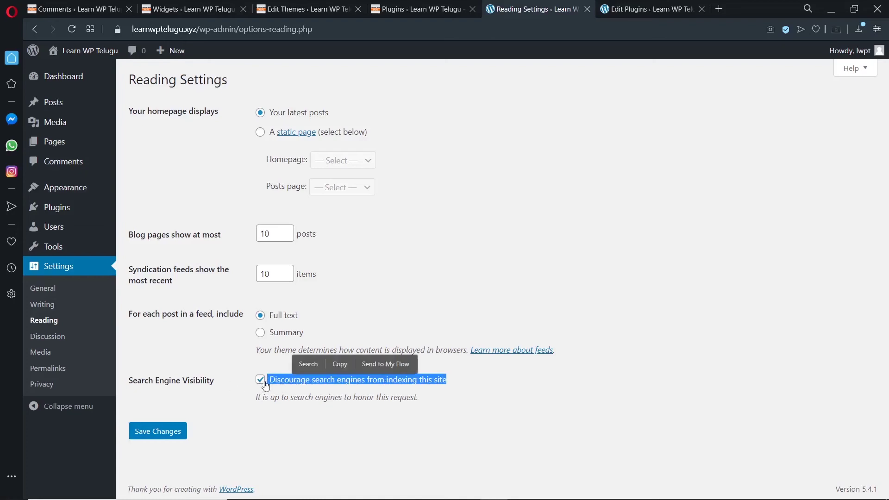
Open the Discussion settings and review the default post, comment, email notification and moderation options without changing them
click(42, 334)
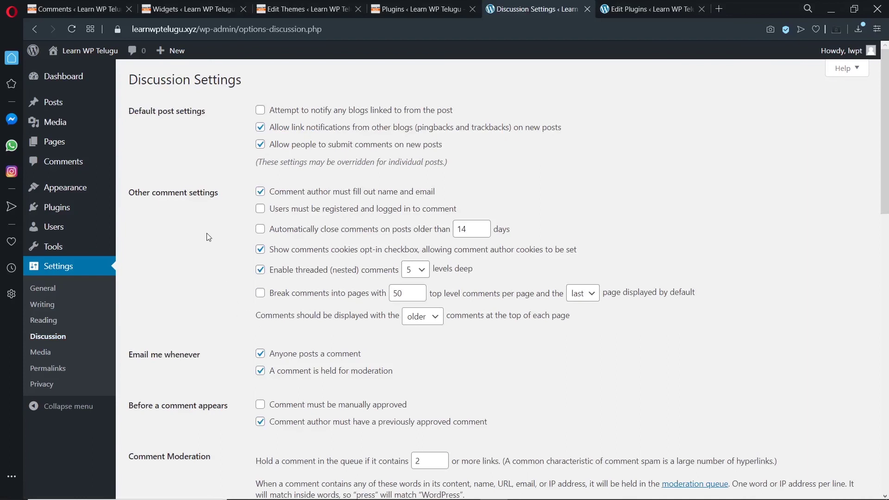
scroll(207, 236, down, 3)
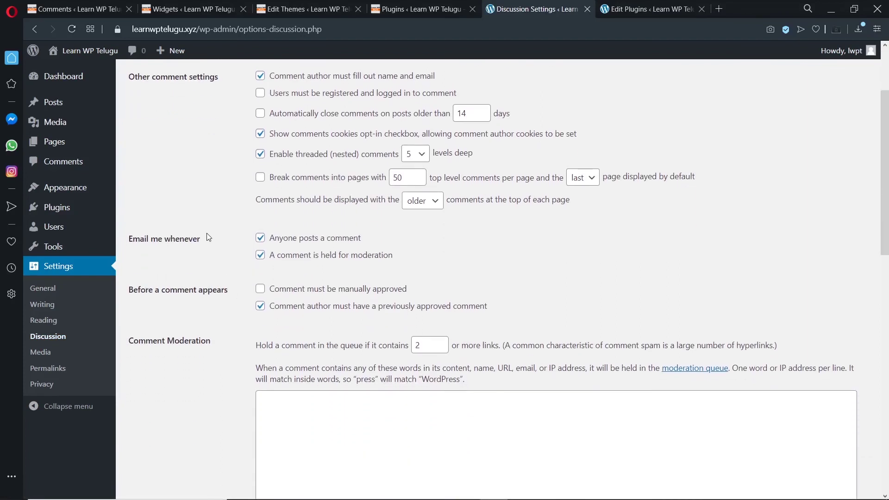
scroll(207, 237, up, 4)
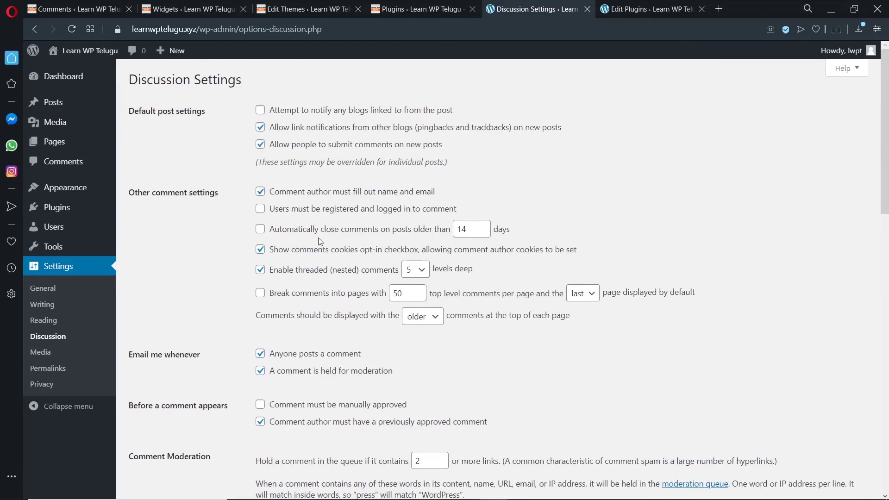
scroll(312, 258, down, 1)
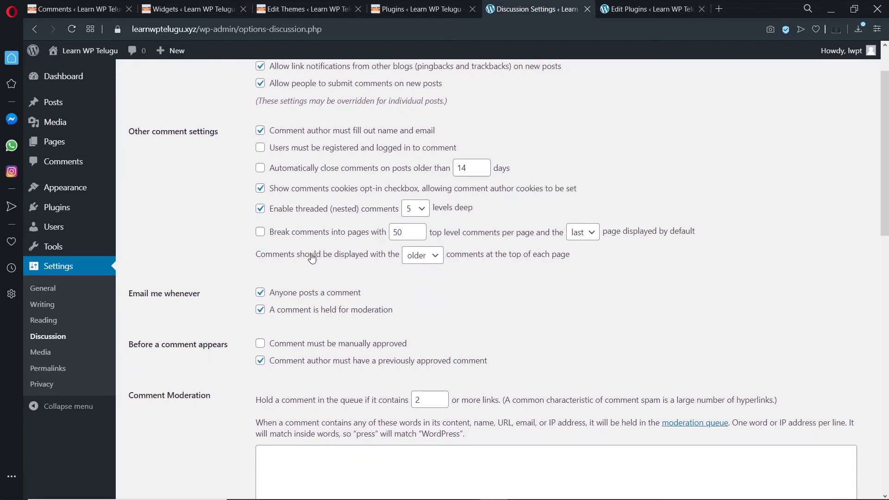
scroll(312, 259, down, 2)
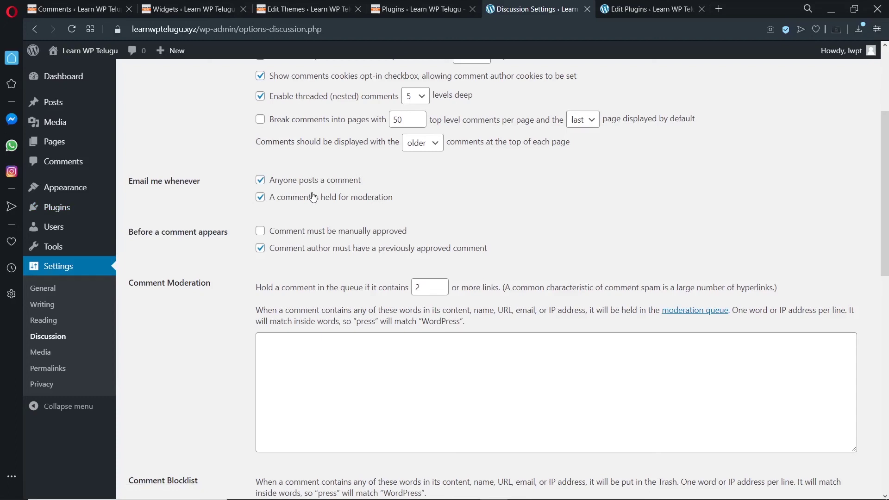
Open the Media settings and review the thumbnail and medium image size dimensions
click(44, 351)
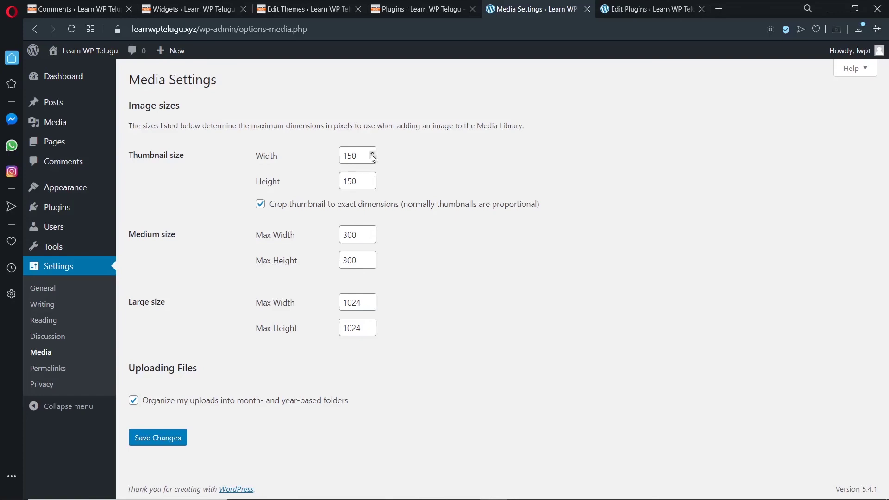
drag(363, 156, 307, 183)
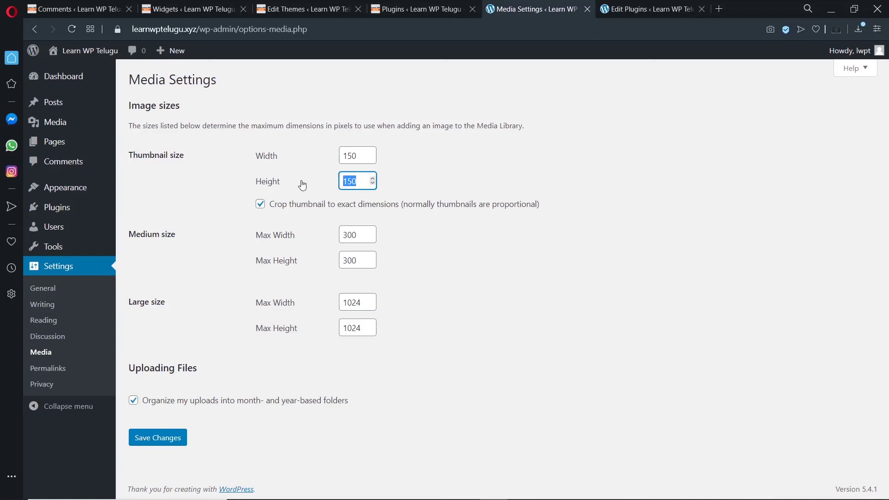
drag(365, 236, 308, 242)
drag(364, 260, 301, 265)
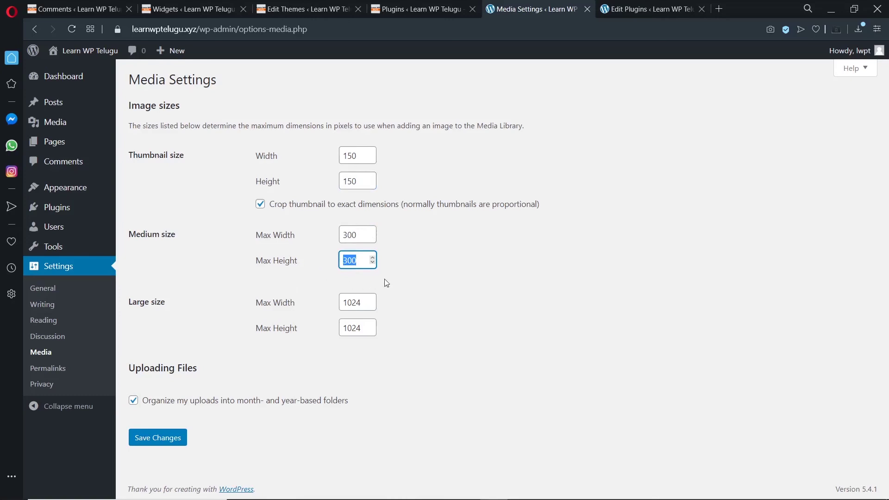
Set the thumbnail size to 500 pixels wide and 500 pixels high
drag(371, 155, 231, 154)
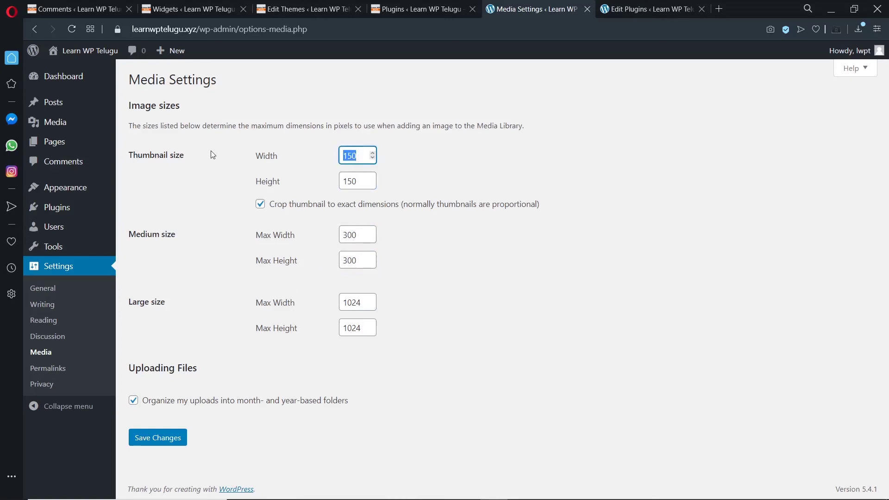
text(500)
key(Tab)
text(500)
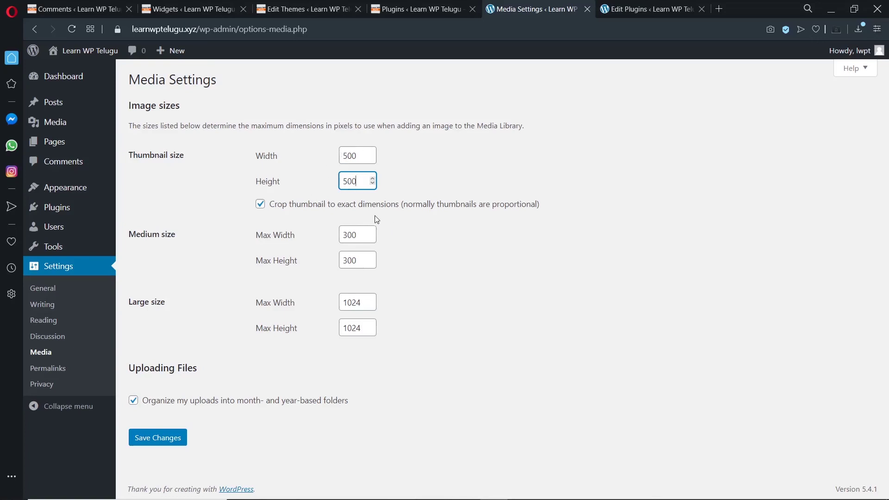
Open the Permalink settings, choose the Post name structure and compare it with the Plain and Day and name URL formats
click(46, 371)
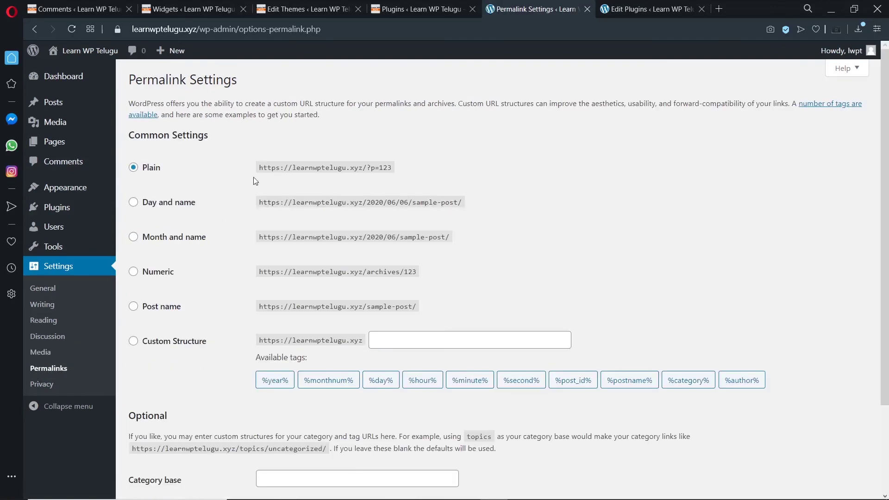
drag(368, 167, 392, 168)
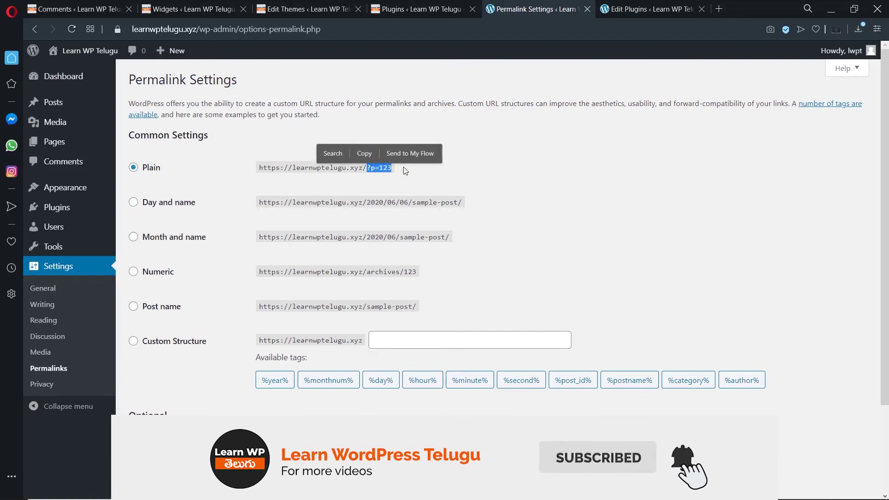
click(134, 306)
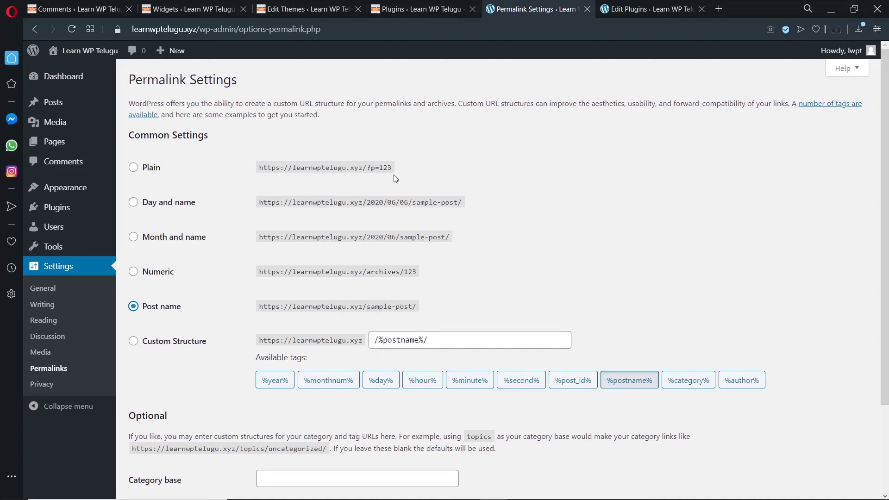
drag(368, 170, 379, 169)
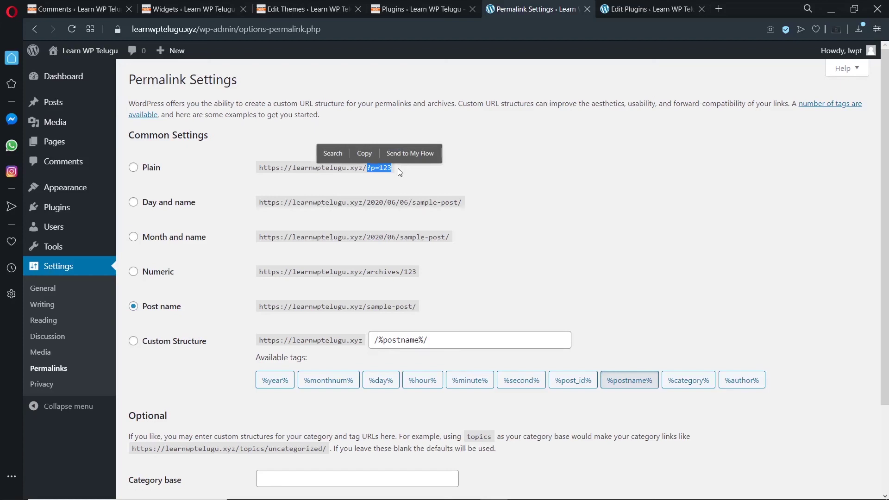
drag(364, 202, 414, 205)
click(438, 213)
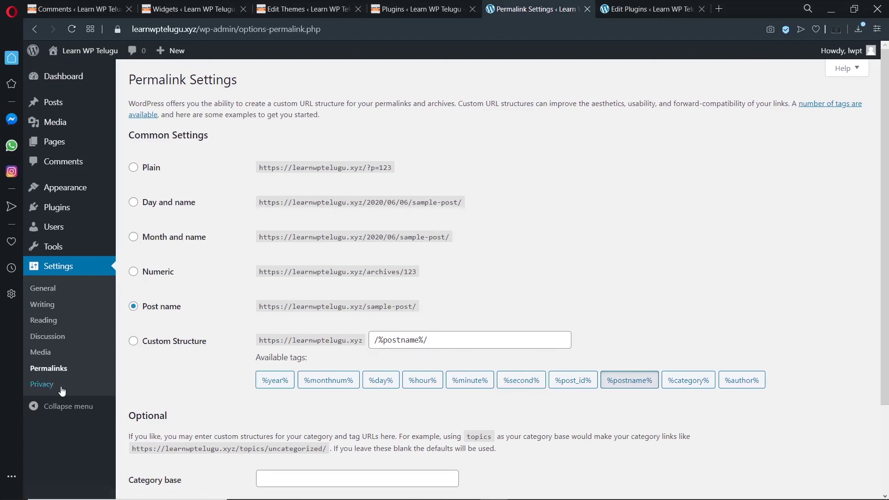
Open the Privacy settings and check the pages available as the privacy policy page, keeping Privacy Policy
click(44, 384)
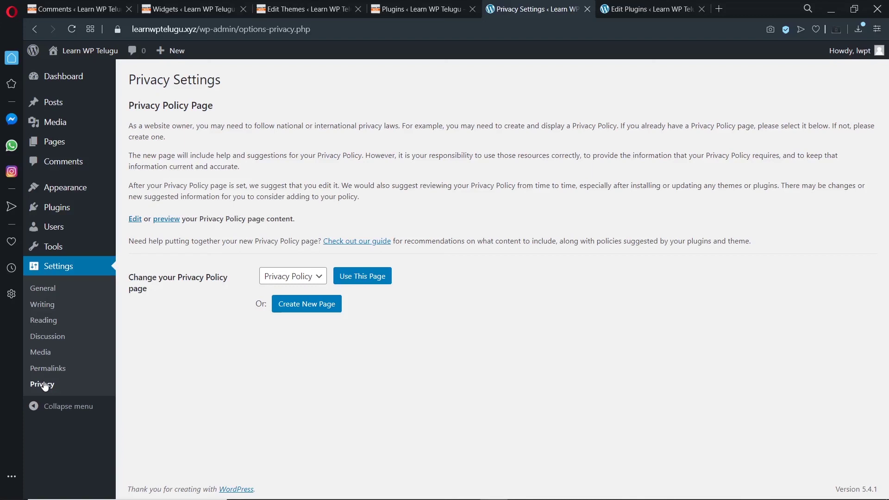
click(315, 278)
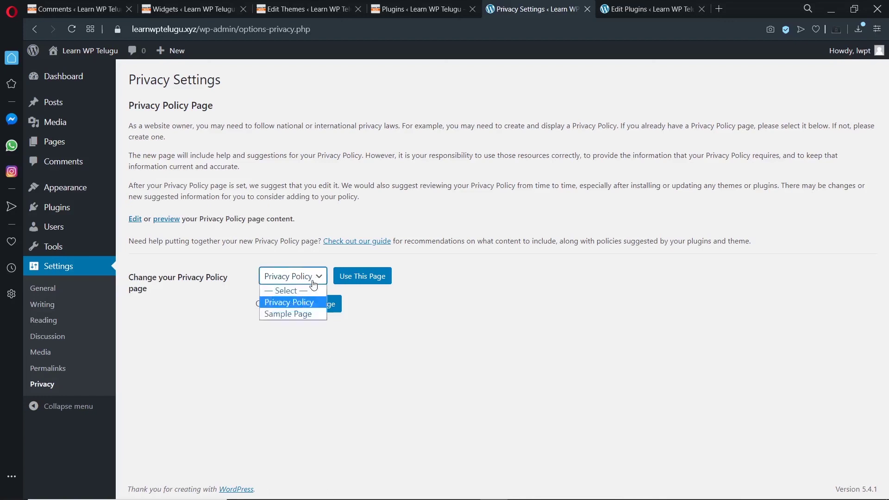
click(309, 307)
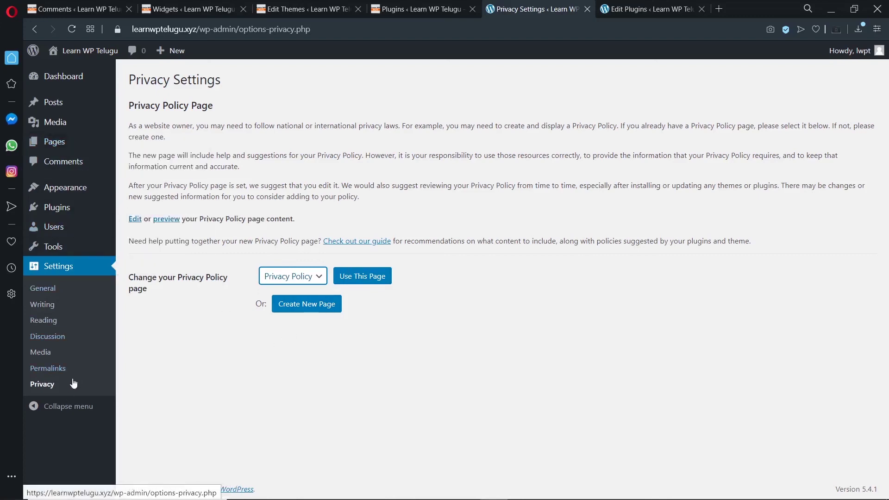
Collapse the admin navigation menu and expand it again
click(71, 408)
click(34, 287)
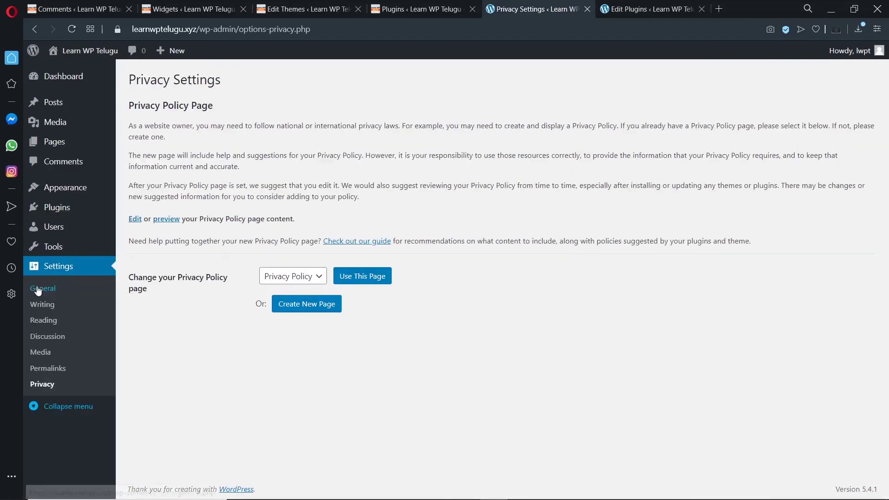
Open the live Learn WP Telugu site in a new tab and close the Edit Plugins tab
mouse_move(88, 54)
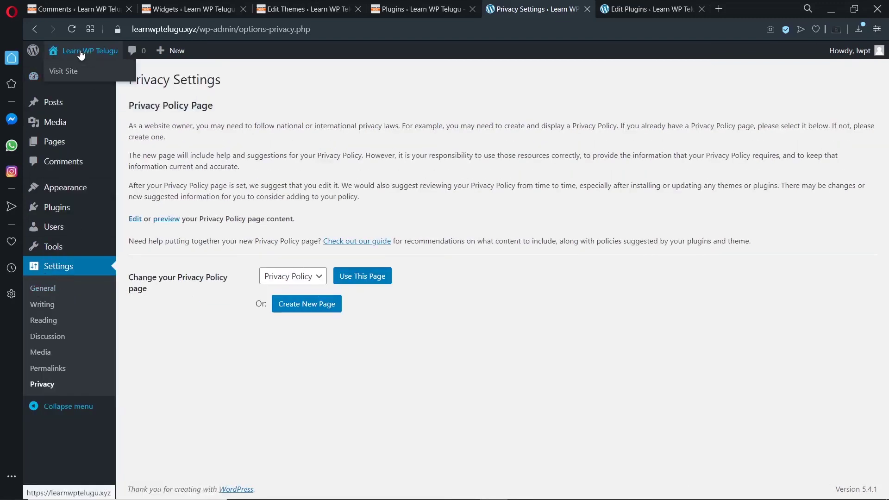
middle_click(63, 73)
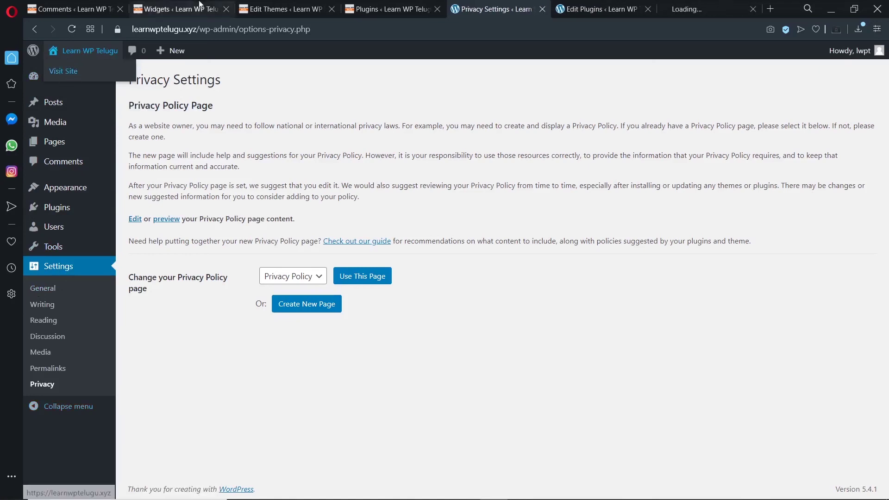
middle_click(570, 4)
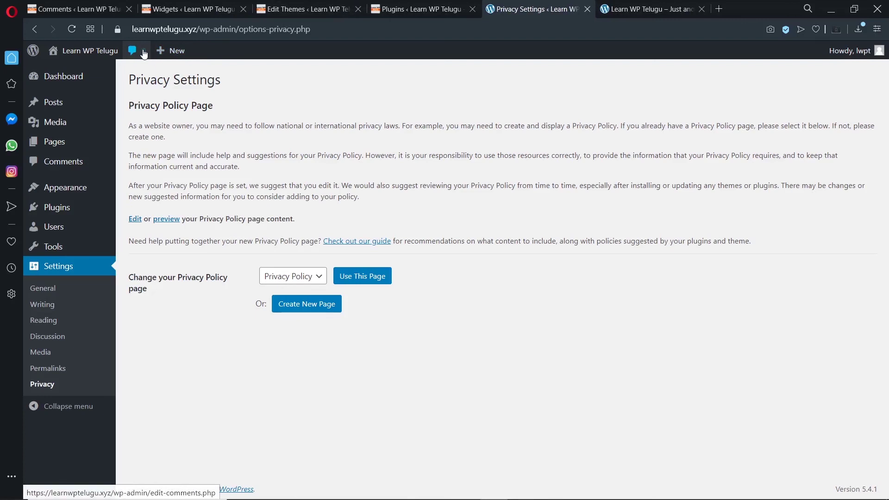
Review the shortcuts for adding new content and the options available under Posts and Pages
mouse_move(173, 55)
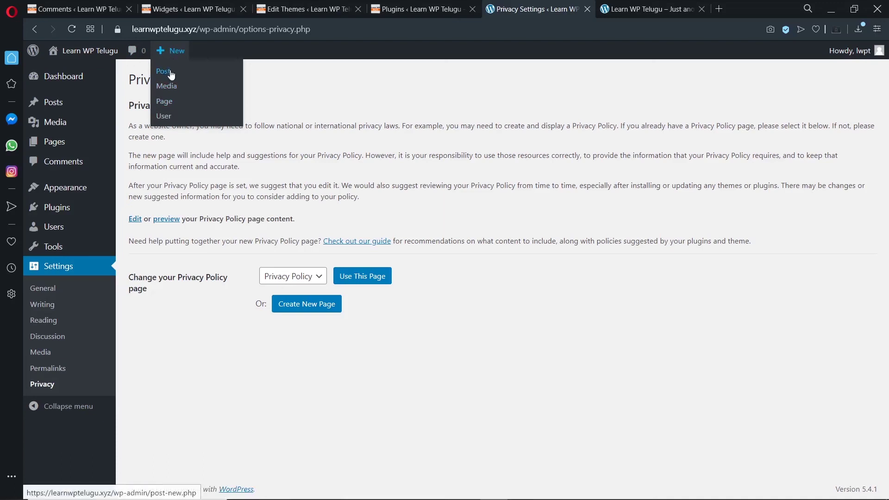
mouse_move(114, 105)
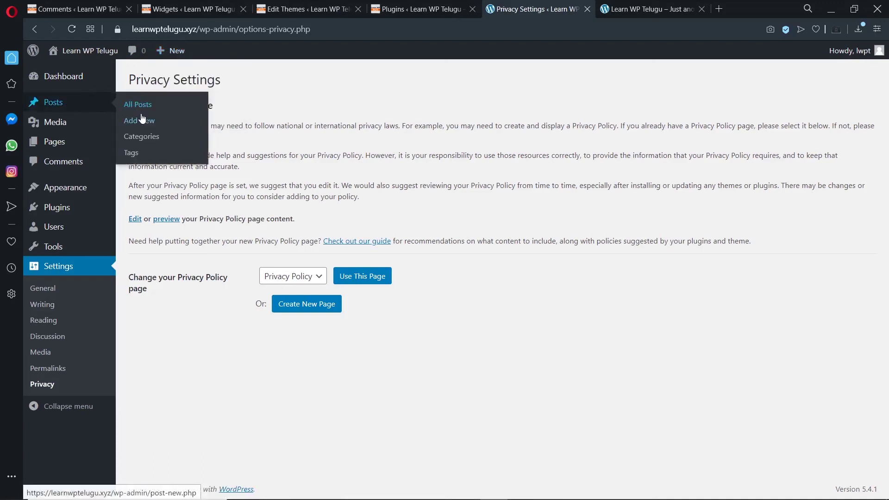
mouse_move(73, 147)
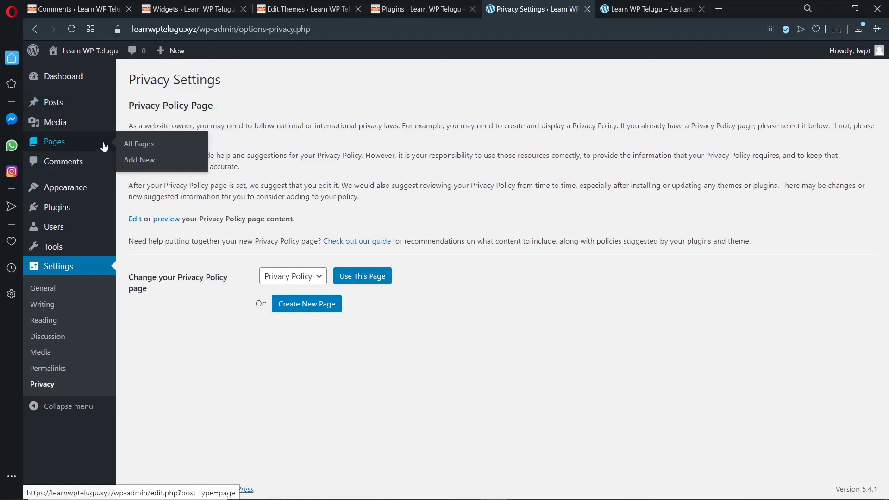